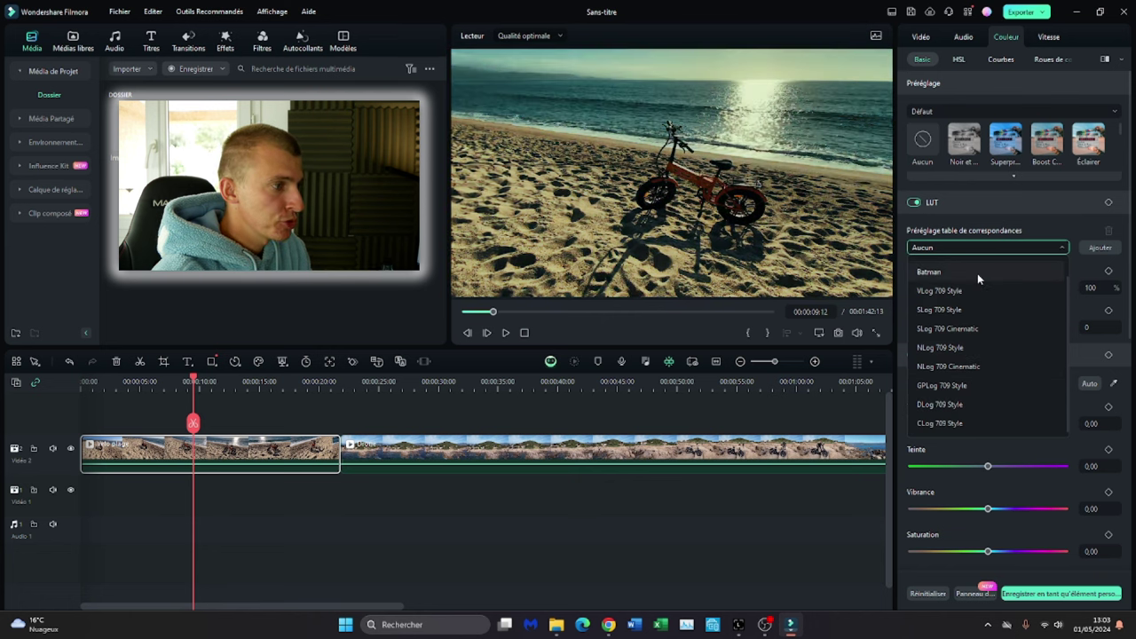
# Step: Add the Walking Dead.CUBE file from the CubeLUTFiles folder as a LUT on the beach bike clip
pyautogui.click(1087, 240)
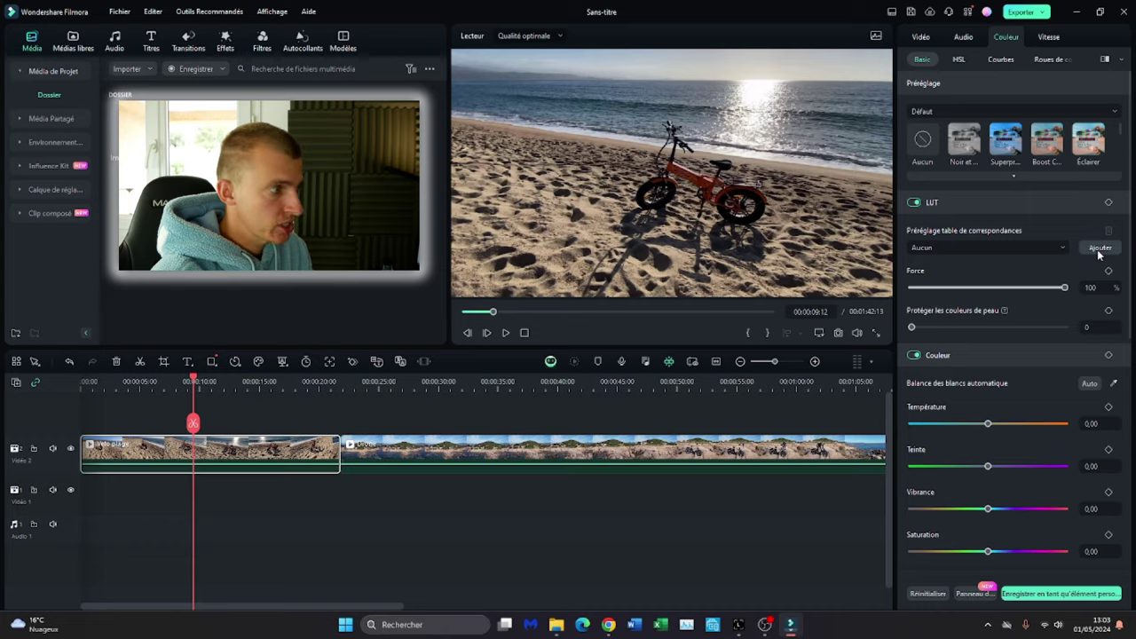
pyautogui.click(1099, 249)
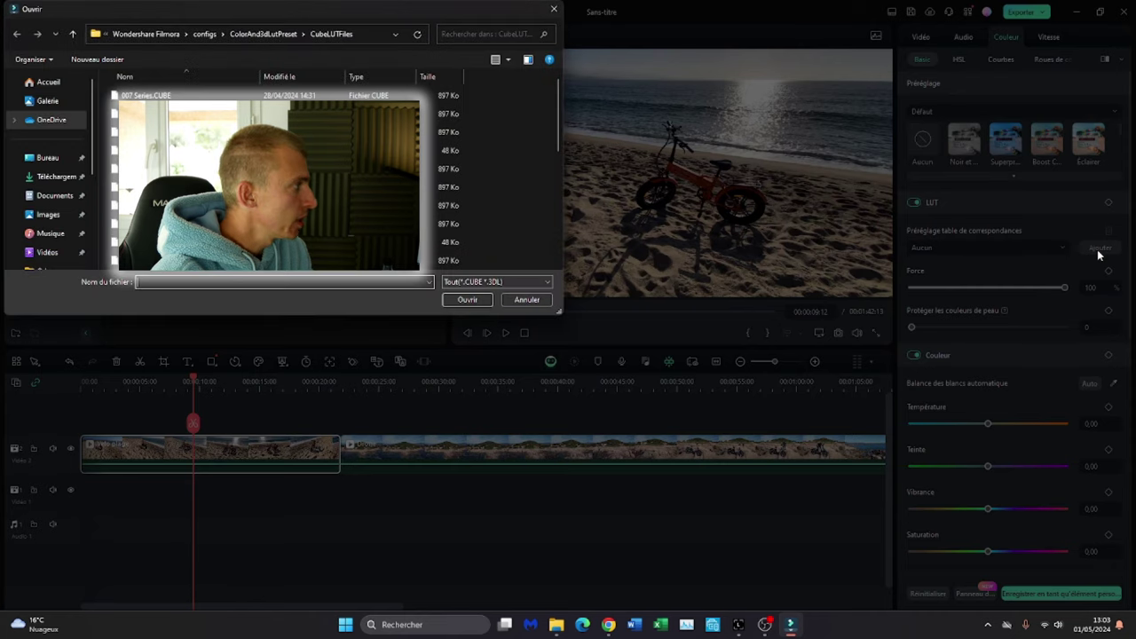
pyautogui.scroll(-7, 268, 142)
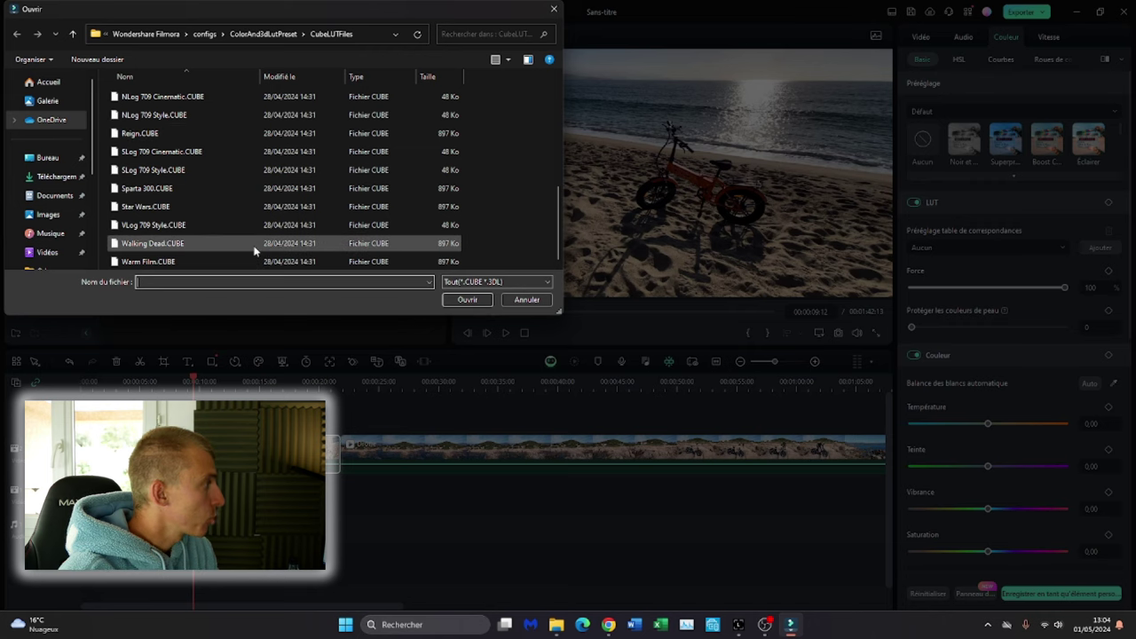
pyautogui.click(337, 243)
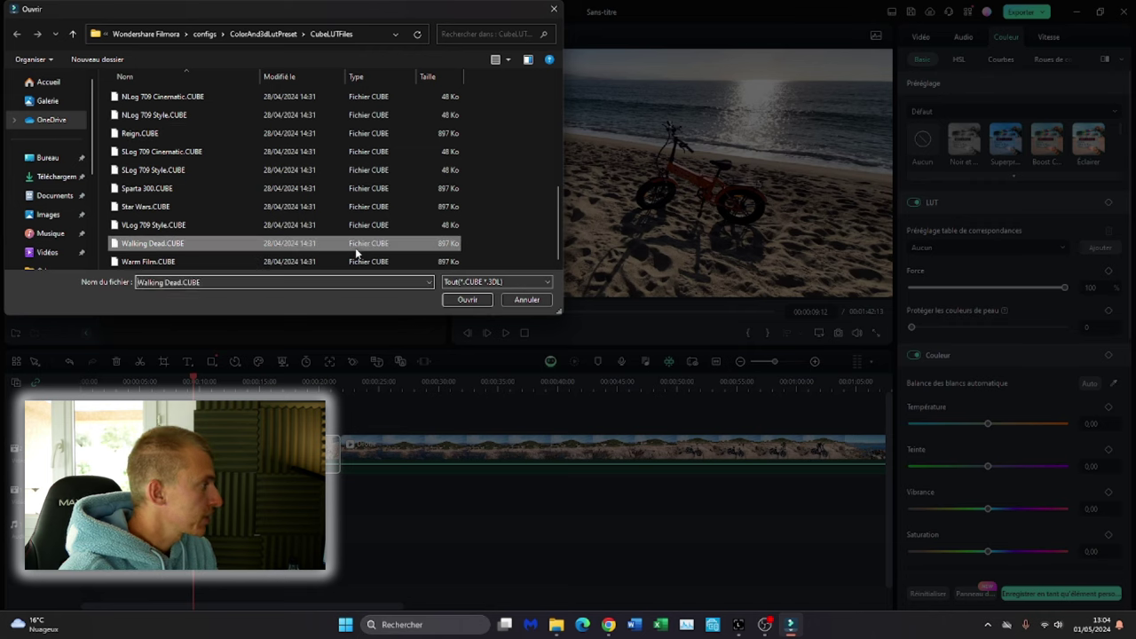
pyautogui.click(467, 299)
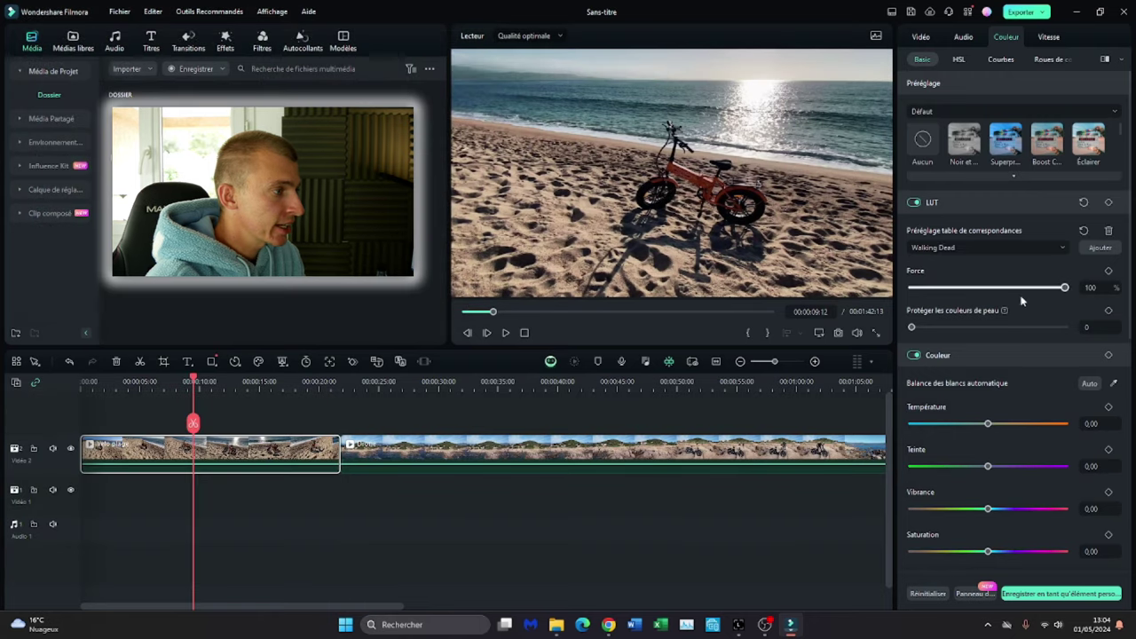
# Step: Switch the beach clip's LUT to NLog 709 Cinematic and set its strength to 50%
pyautogui.click(1001, 248)
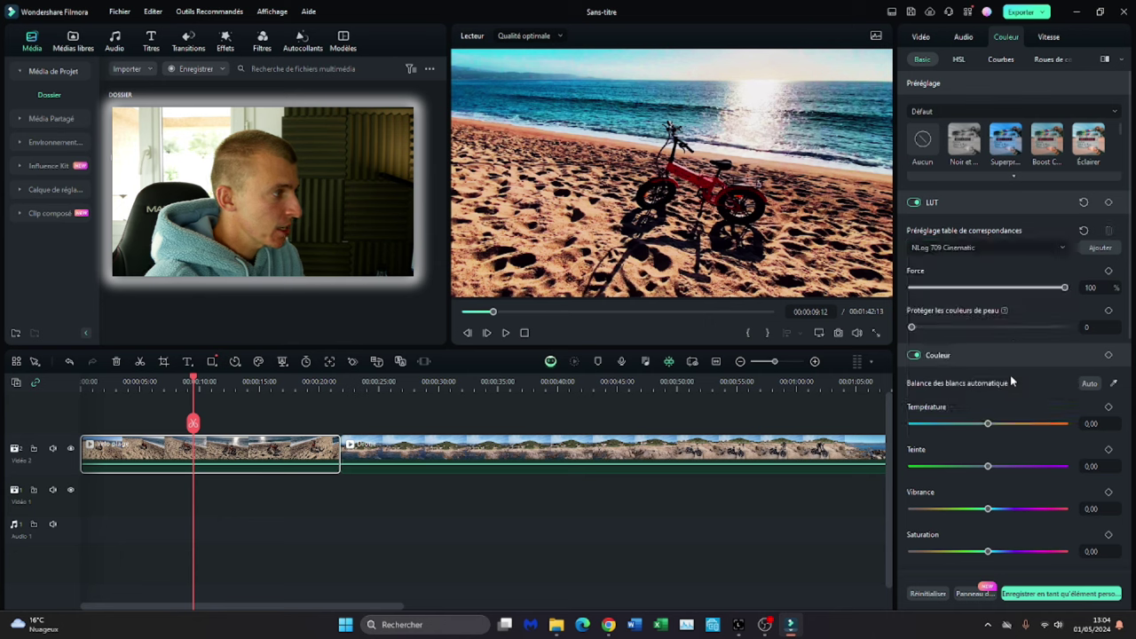
pyautogui.click(1009, 382)
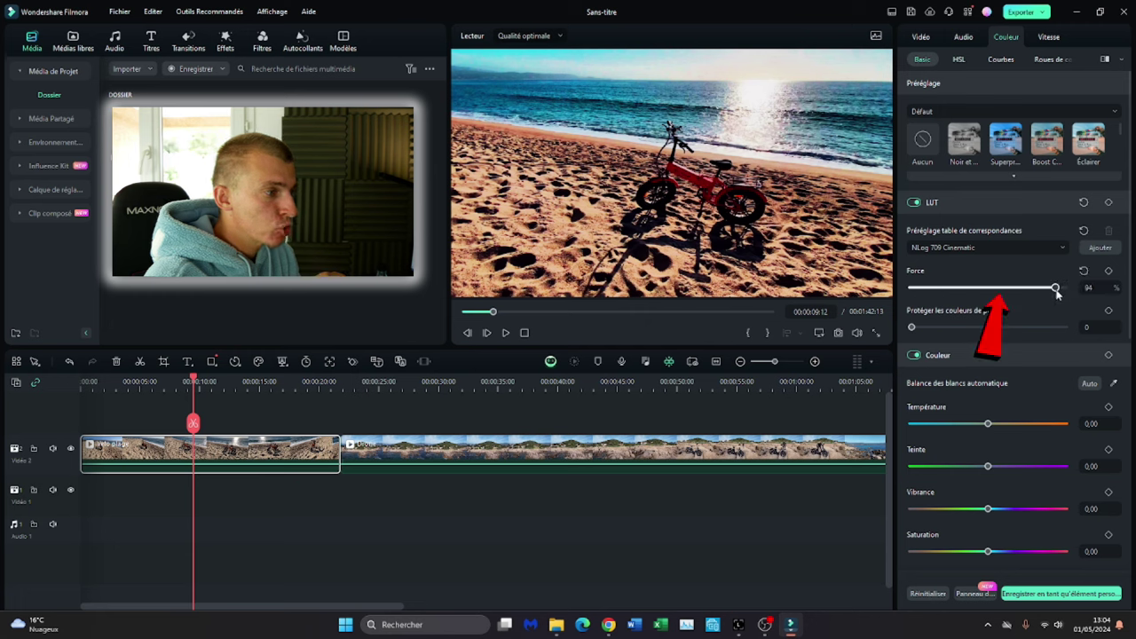
pyautogui.moveTo(1020, 288); pyautogui.dragTo(949, 287)
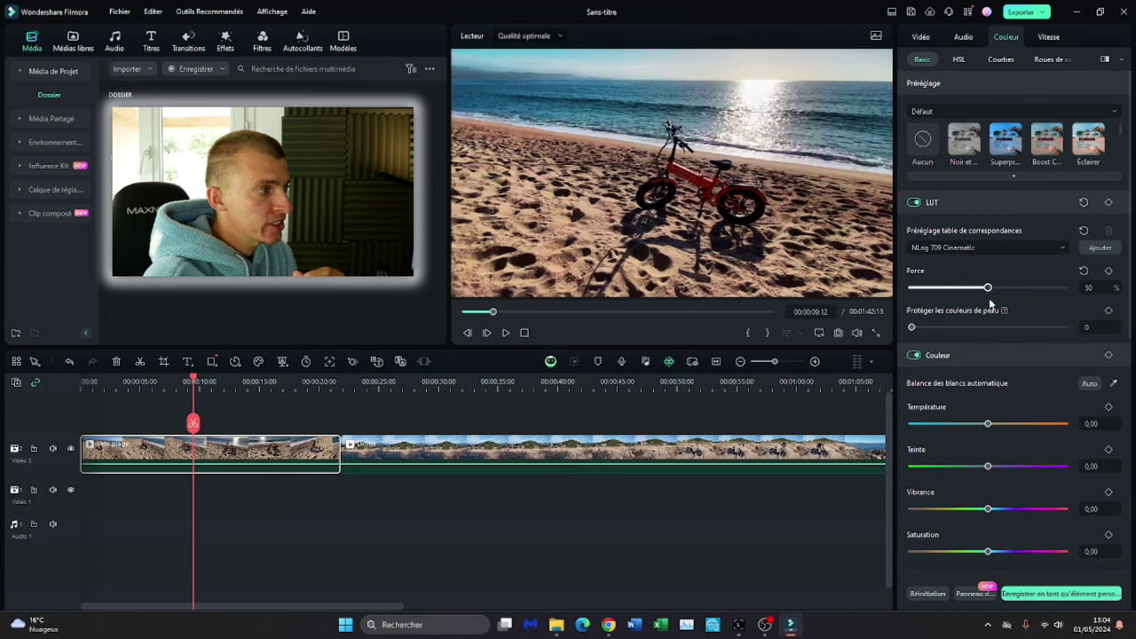
pyautogui.click(988, 298)
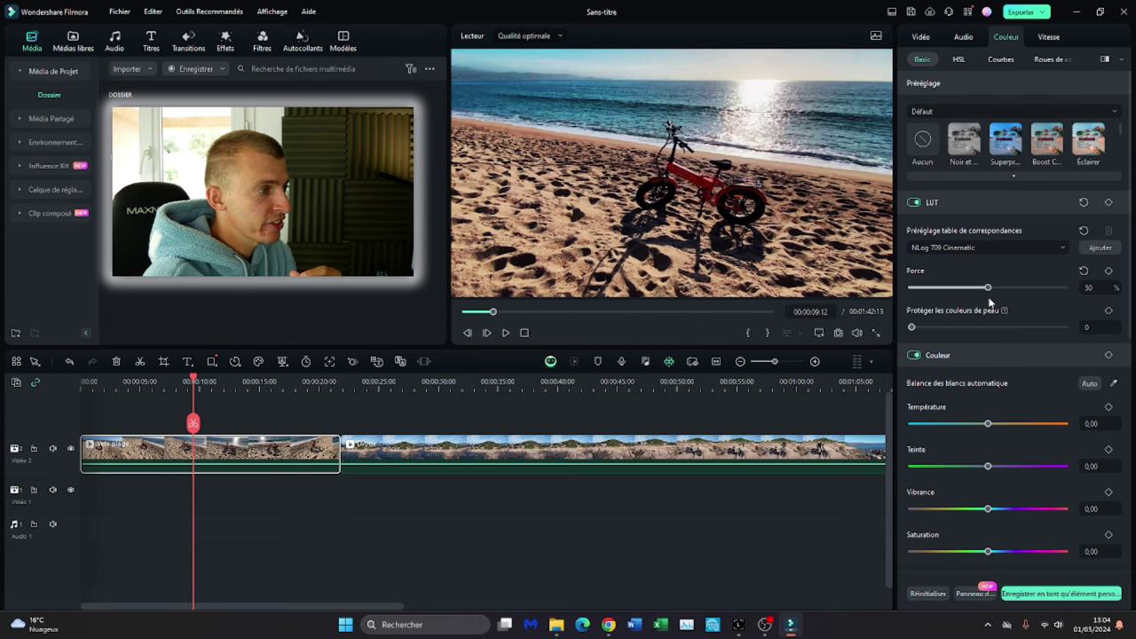
# Step: Compare the beach clip with the LUT off and on, including during playback, and reduce the LUT strength to 24%
pyautogui.click(914, 202)
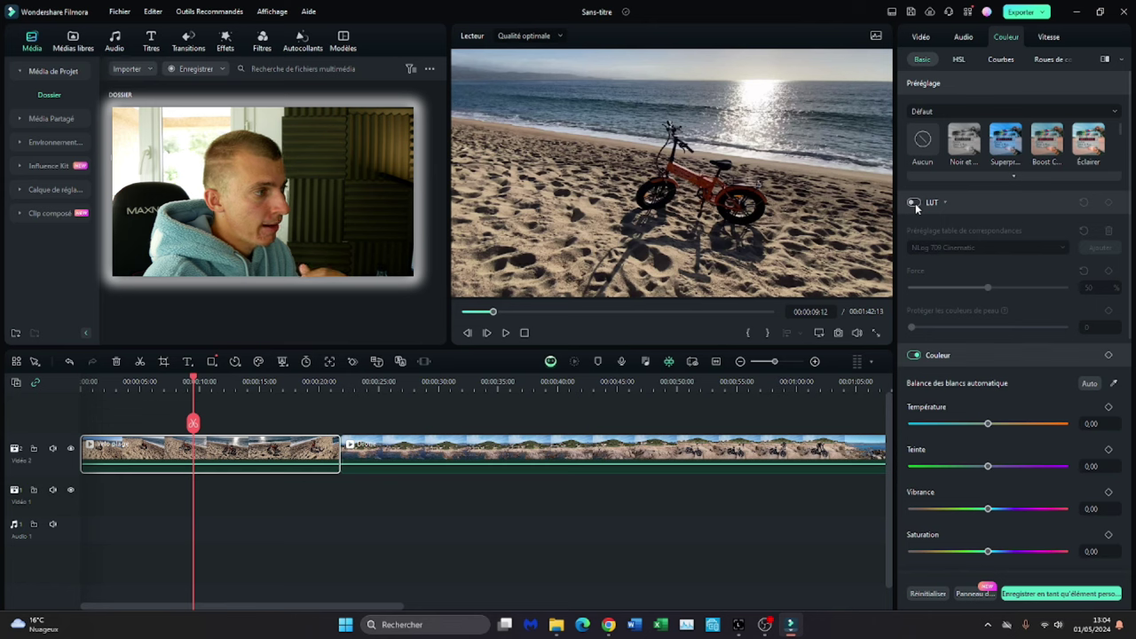
pyautogui.click(914, 202)
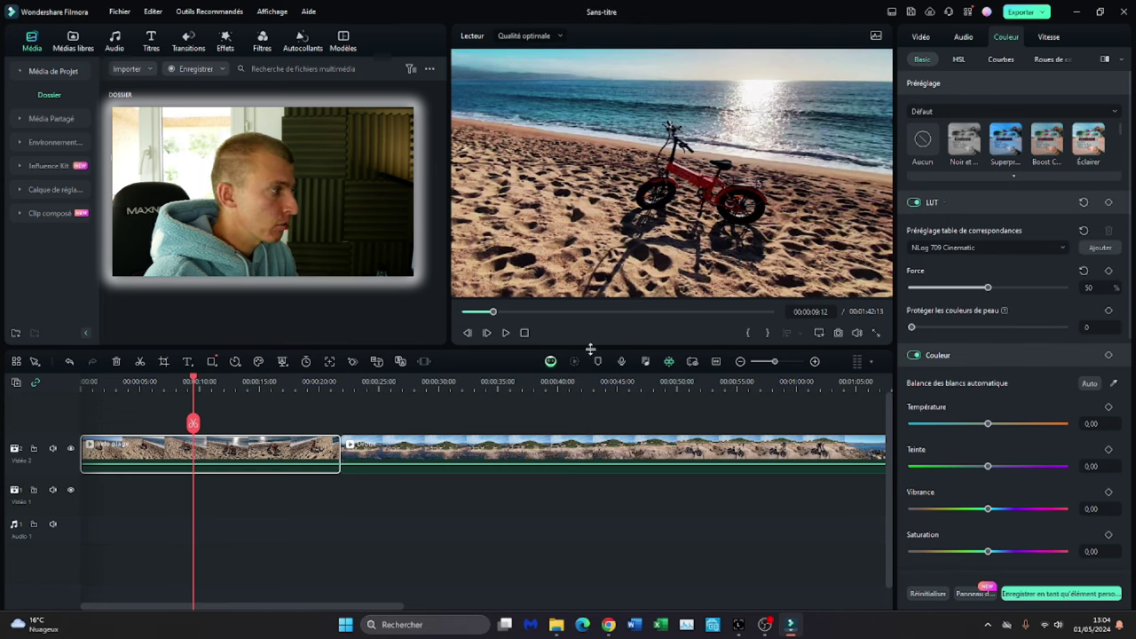
pyautogui.click(505, 335)
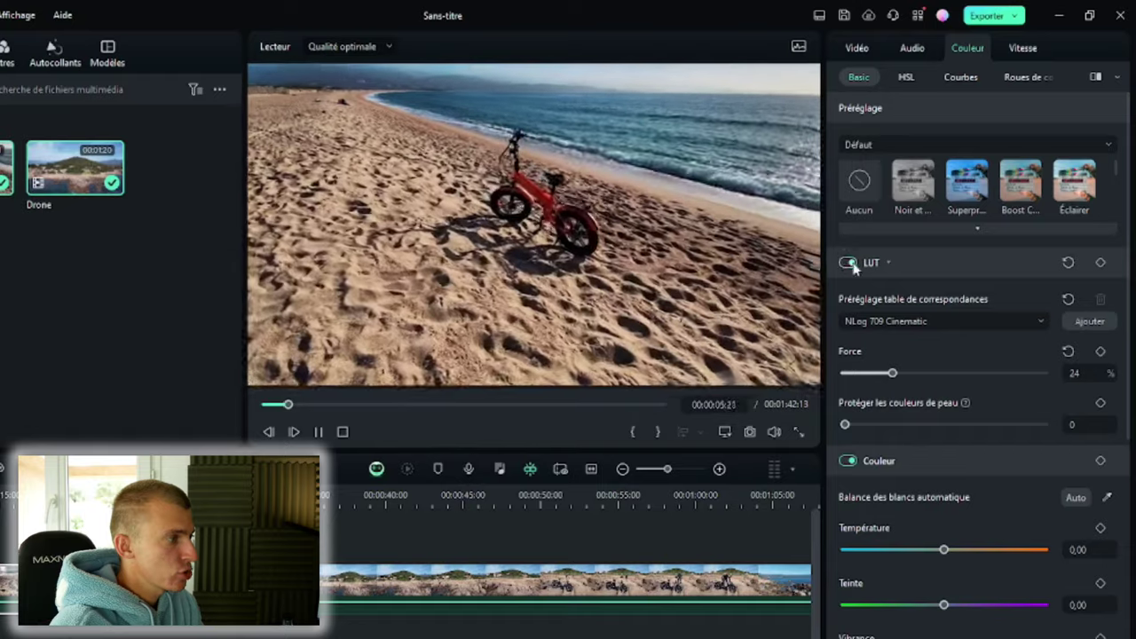
pyautogui.click(915, 203)
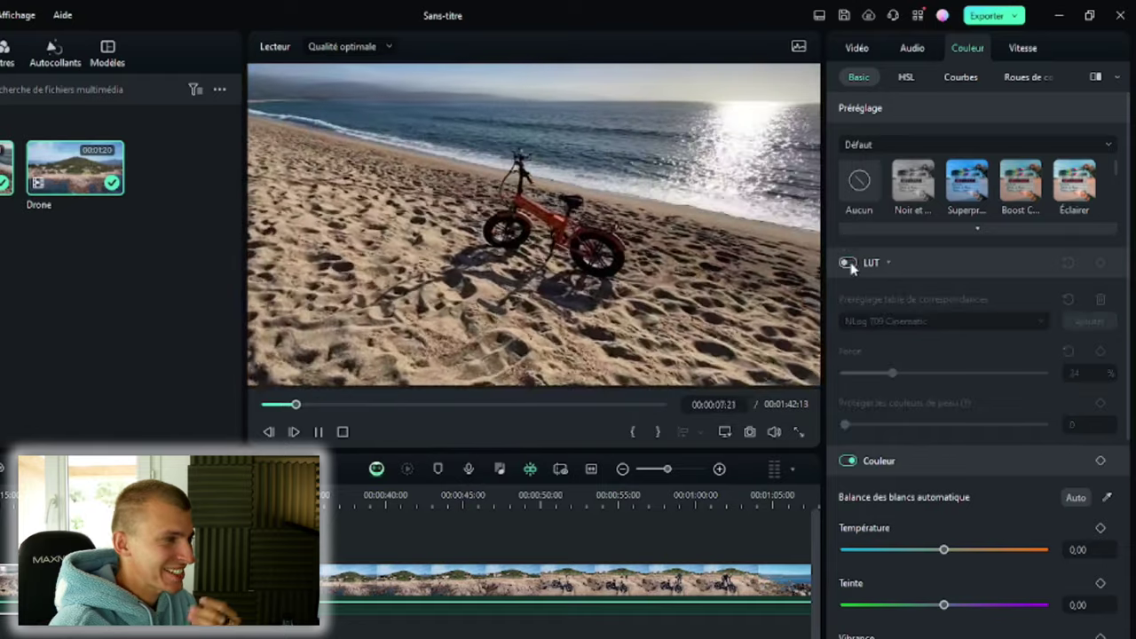
pyautogui.click(848, 262)
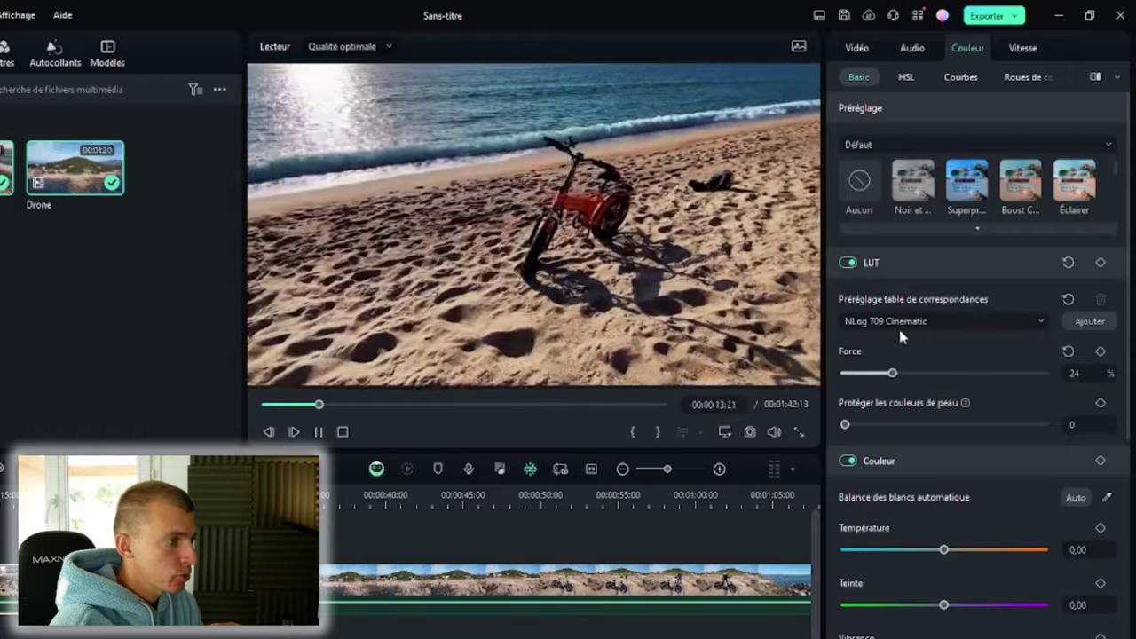
# Step: Apply the NLog 709 Style LUT to the drone clip, previewed at 00:00:23:01, and set its strength to 31%
pyautogui.click(897, 322)
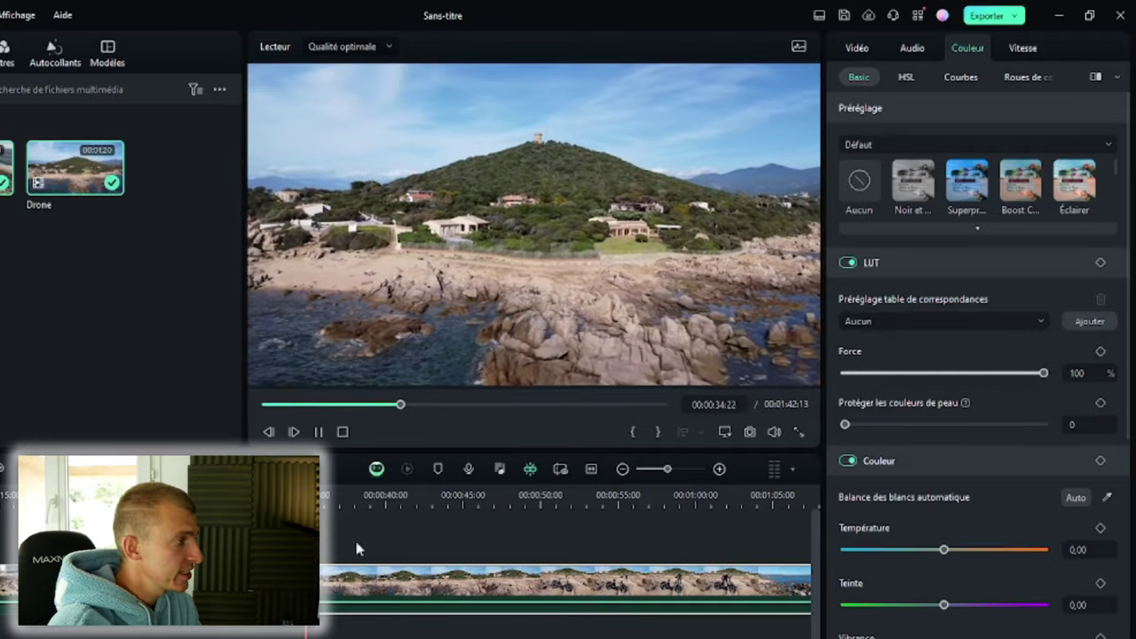
pyautogui.click(317, 431)
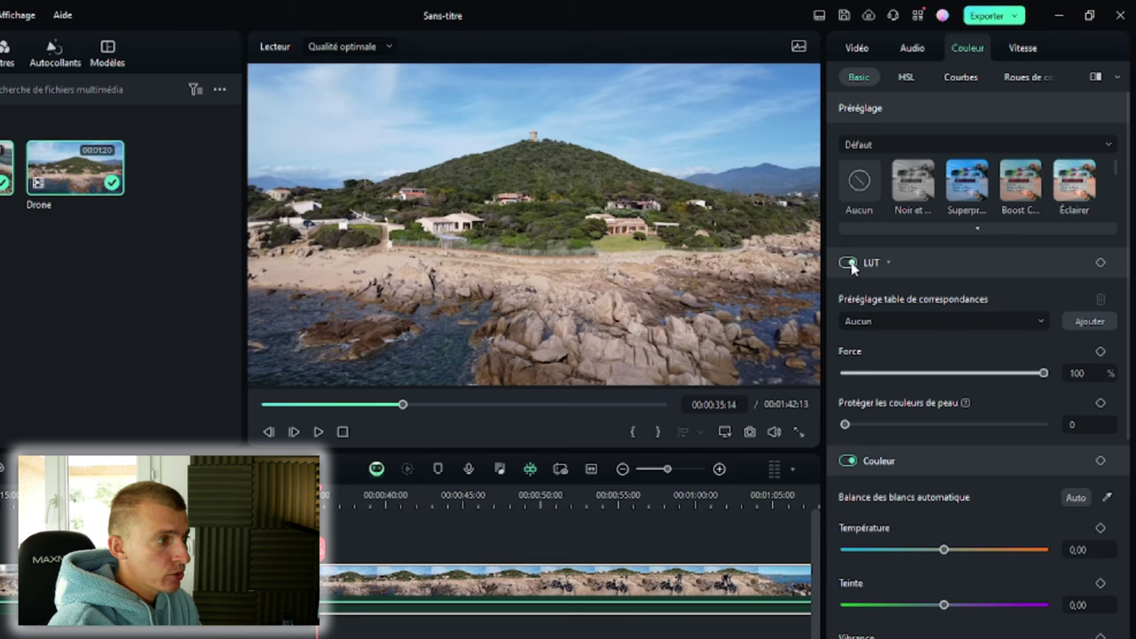
pyautogui.hscroll(3, 568, 541)
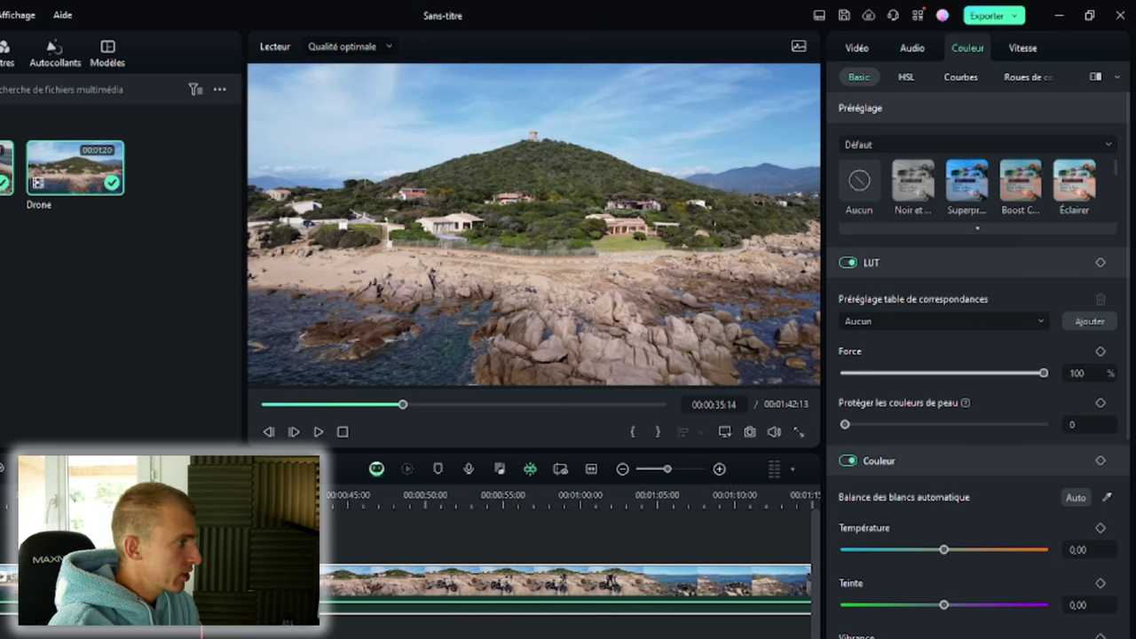
pyautogui.click(6, 497)
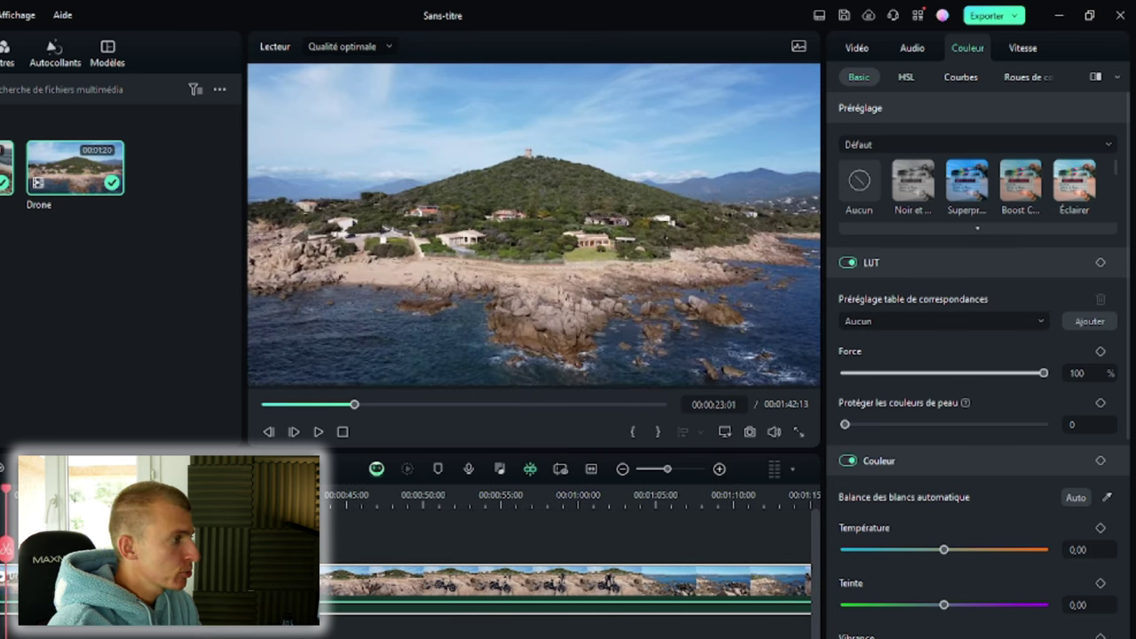
pyautogui.click(970, 327)
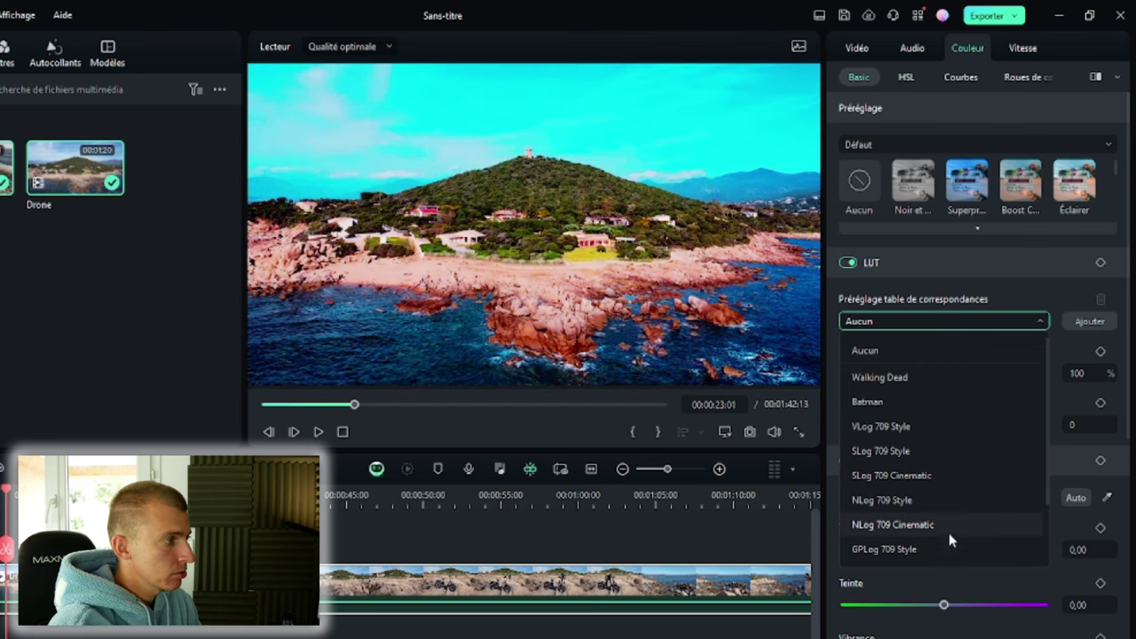
pyautogui.scroll(-1, 946, 559)
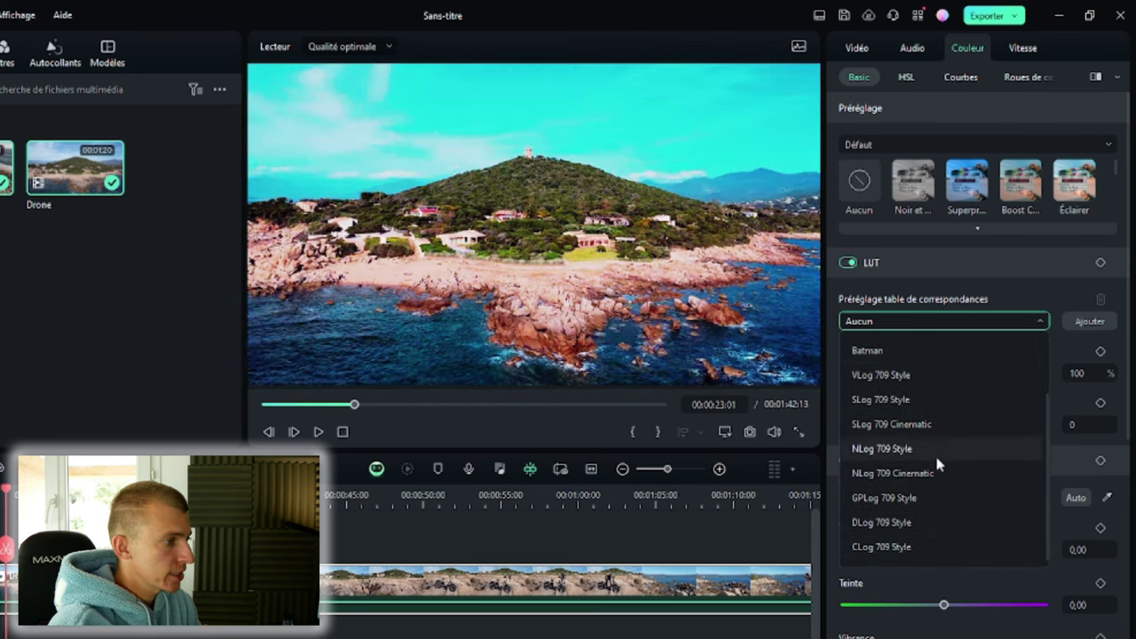
pyautogui.click(934, 451)
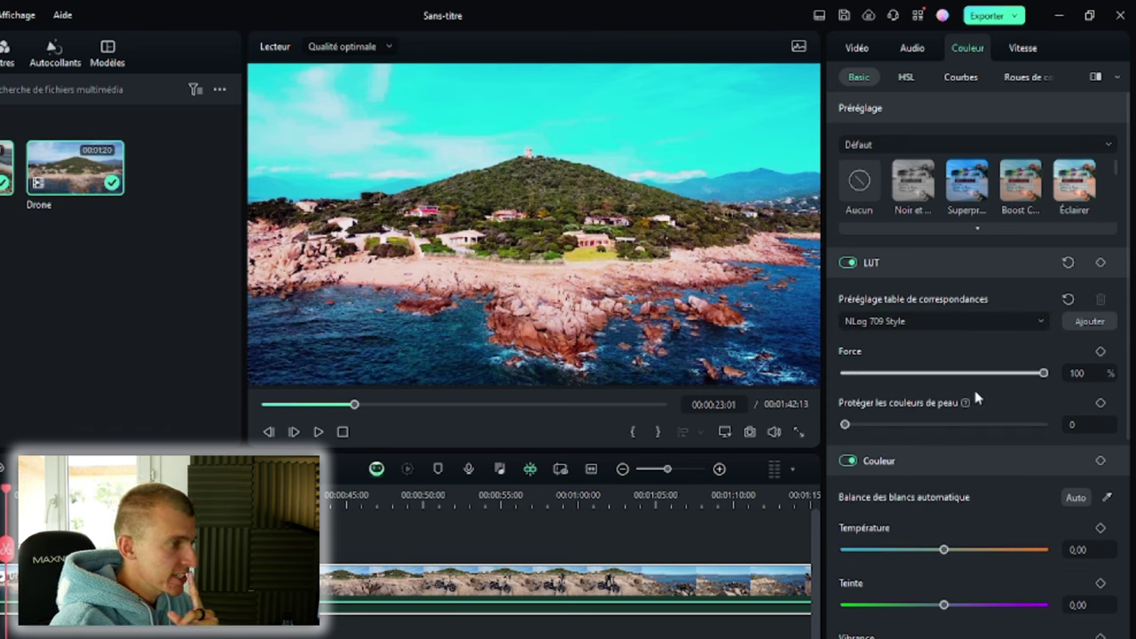
pyautogui.moveTo(1043, 373); pyautogui.dragTo(906, 375)
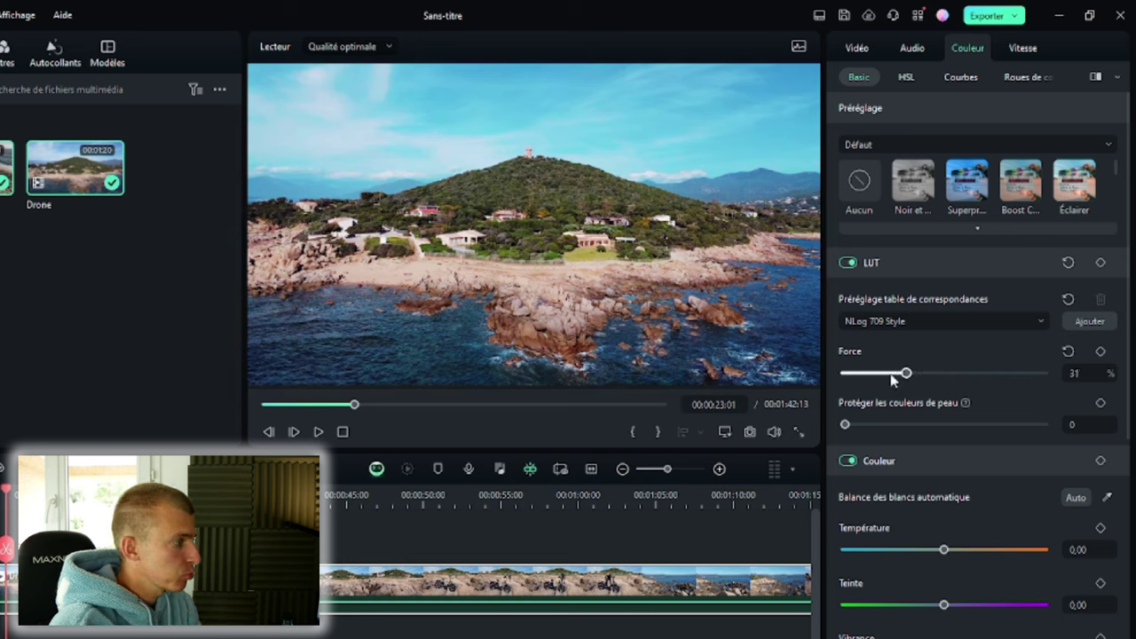
# Step: Compare the drone clip with the LUT off and on, and lower the LUT strength to 20%
pyautogui.click(848, 263)
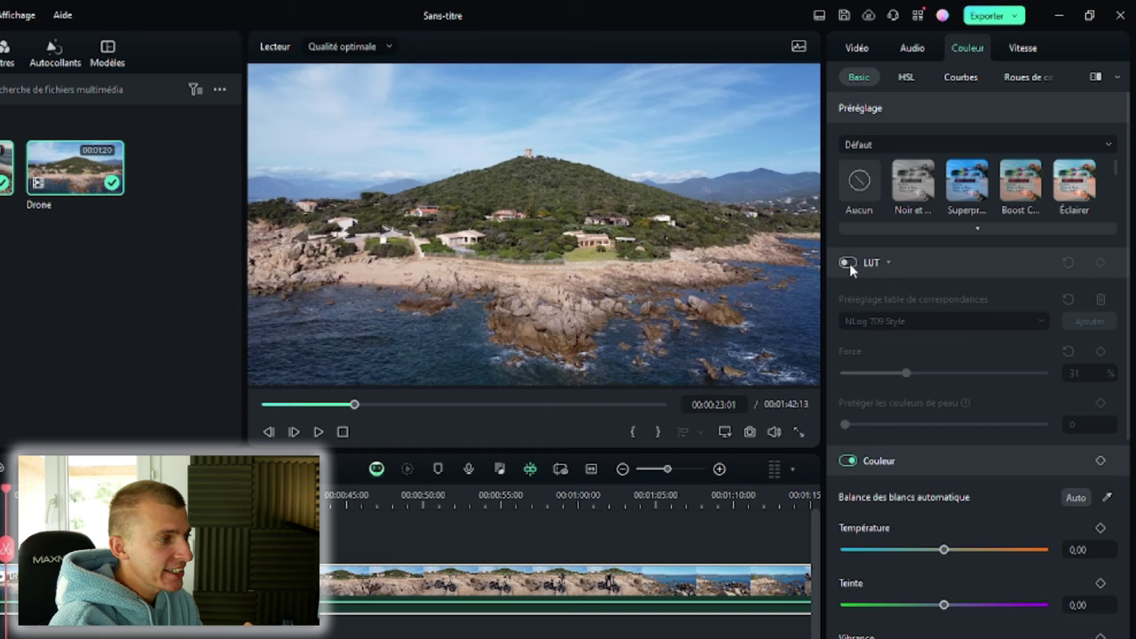
pyautogui.click(847, 264)
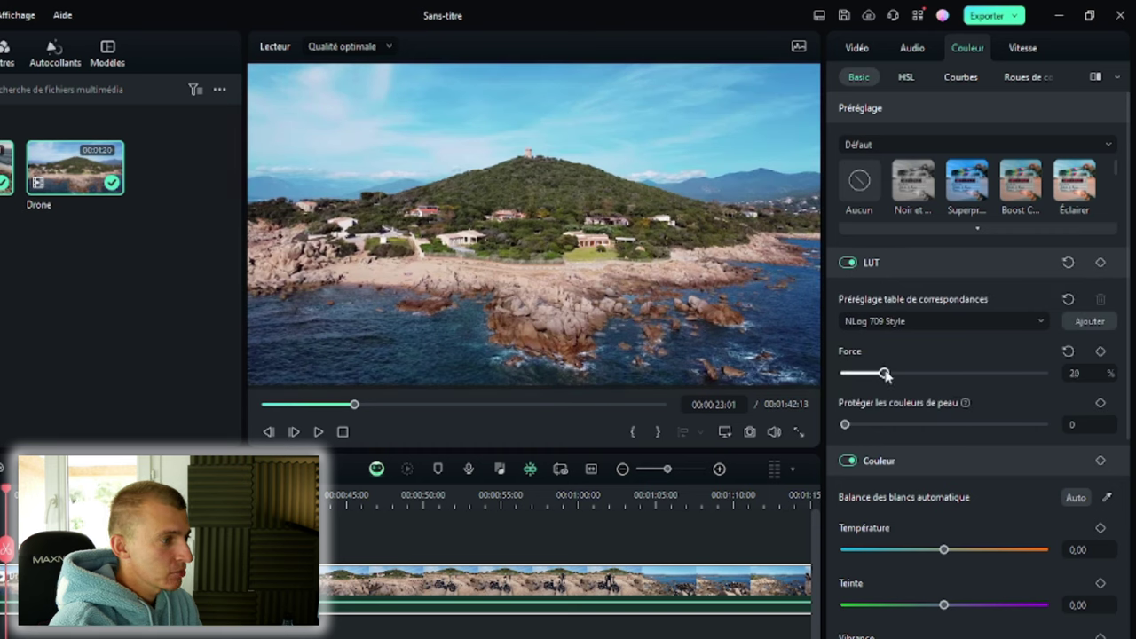
pyautogui.click(845, 265)
pyautogui.click(844, 264)
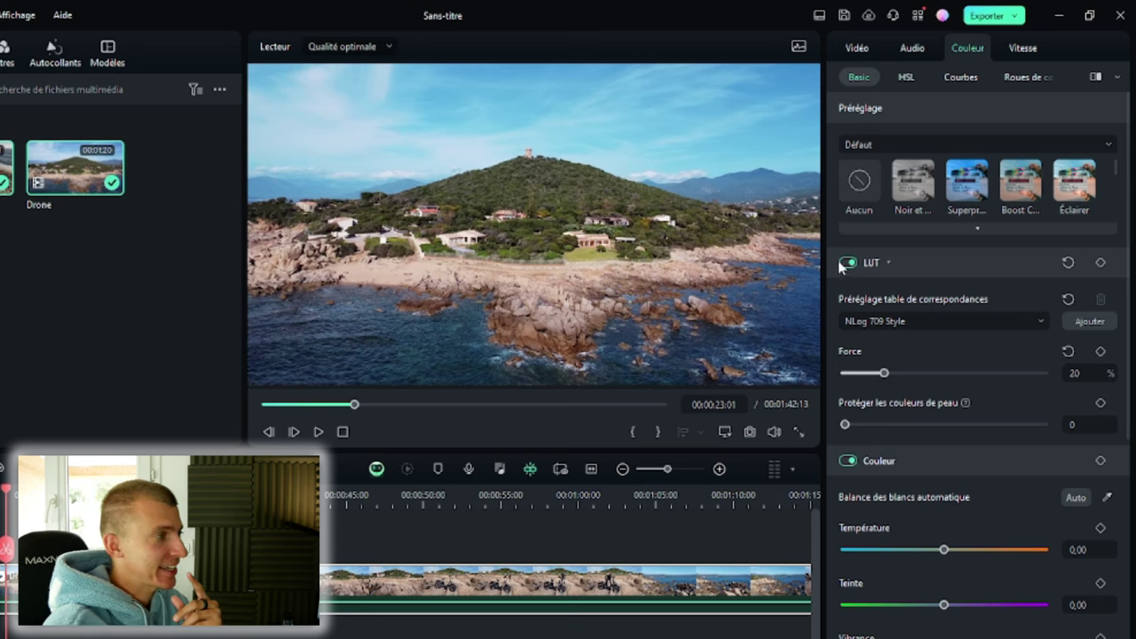
pyautogui.click(846, 265)
pyautogui.click(846, 264)
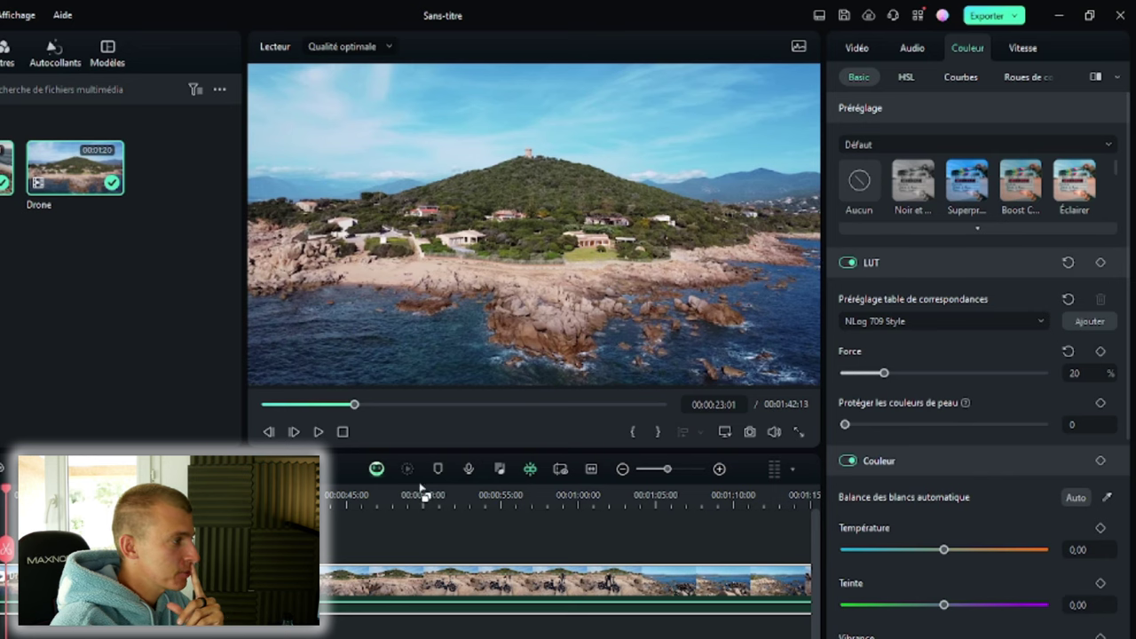
# Step: Play the drone clip while switching its LUT off and on to compare the colours, leaving the LUT enabled and playback paused
pyautogui.click(318, 432)
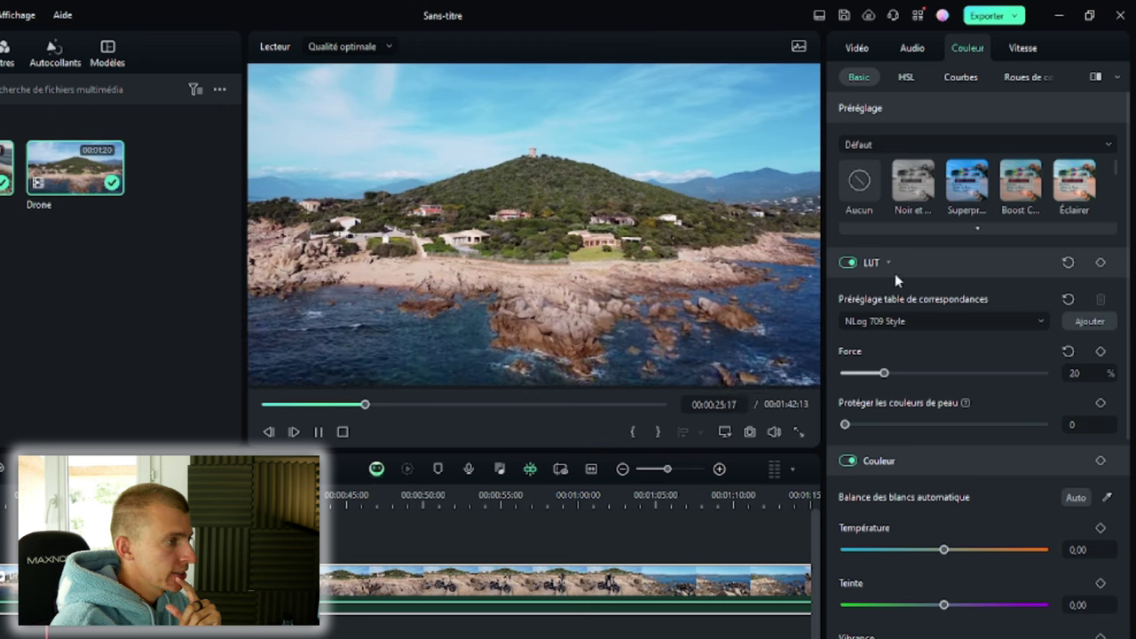
pyautogui.click(847, 262)
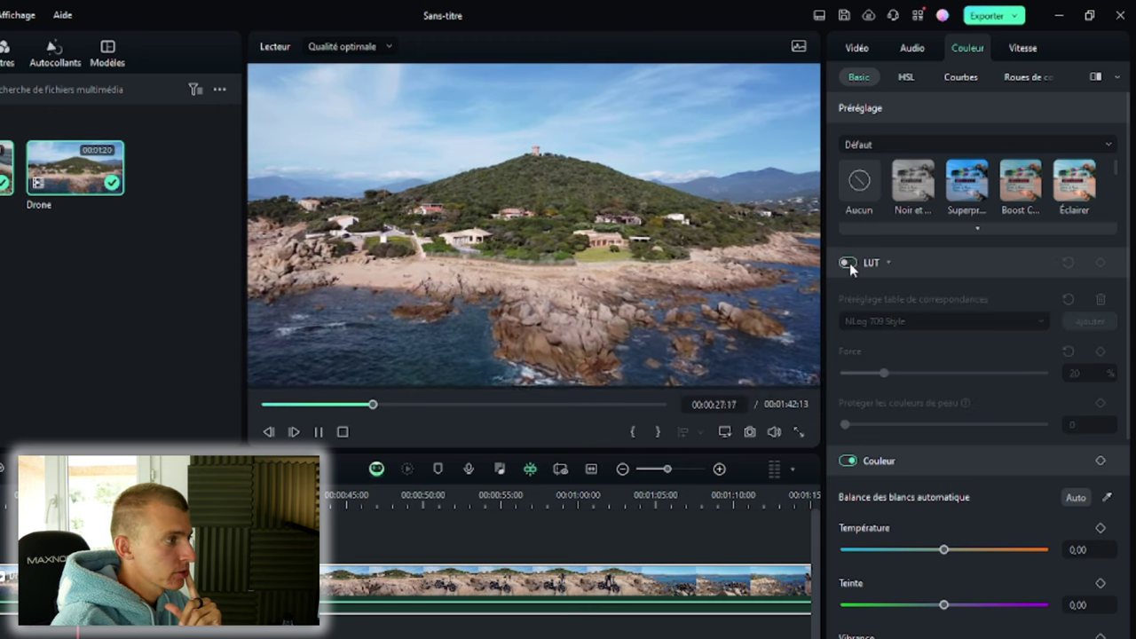
pyautogui.click(847, 262)
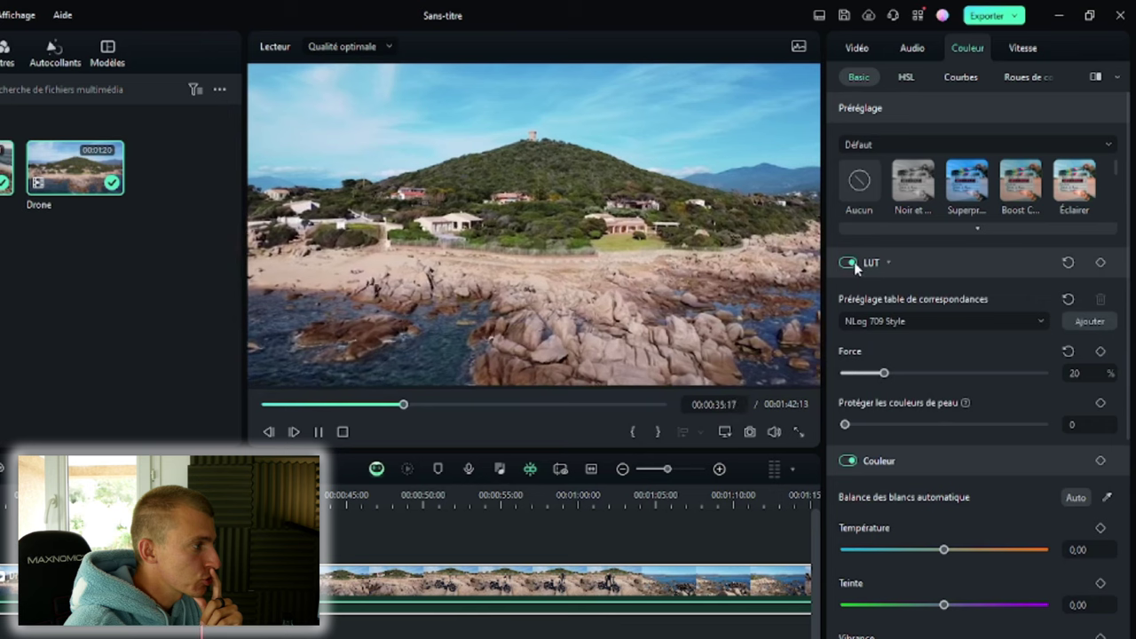
pyautogui.click(853, 263)
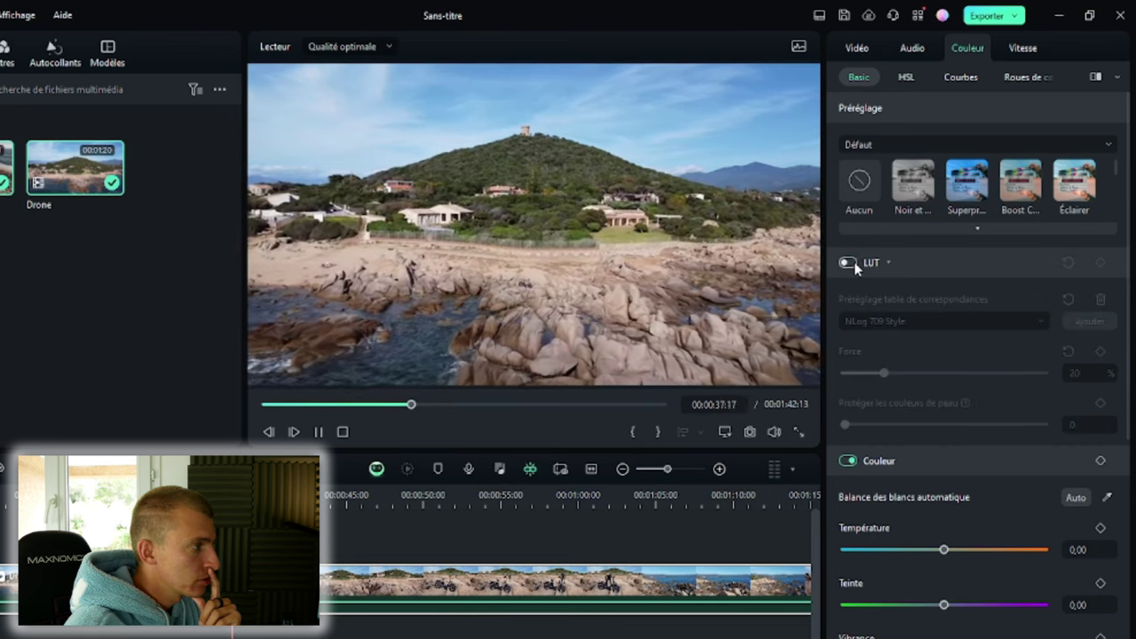
pyautogui.click(854, 263)
pyautogui.click(854, 263)
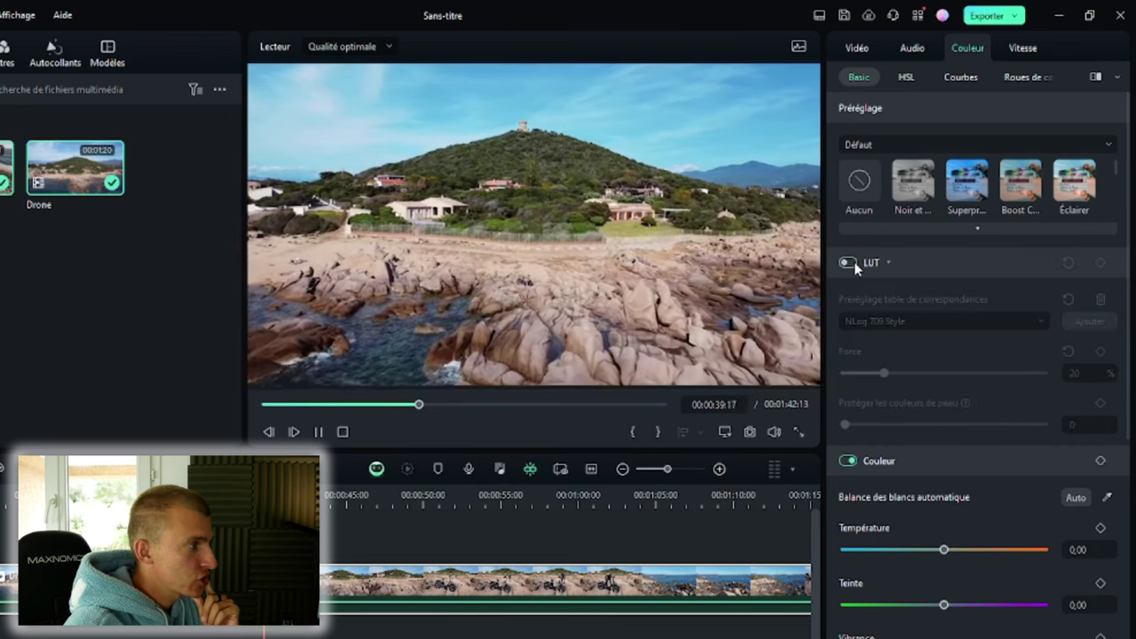
pyautogui.click(854, 262)
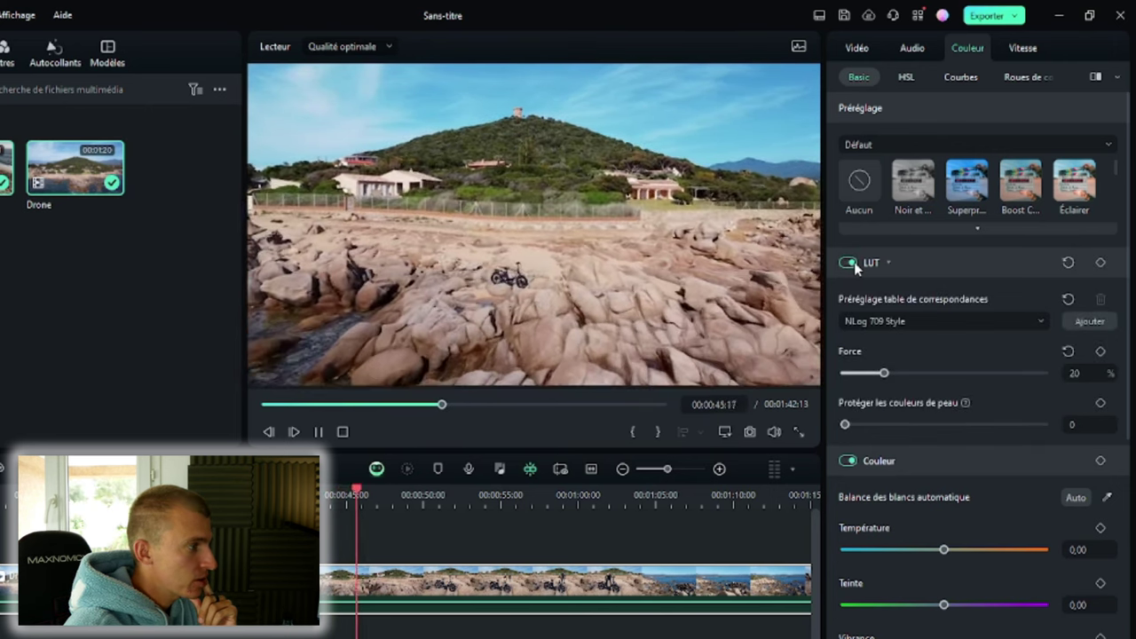
pyautogui.click(318, 431)
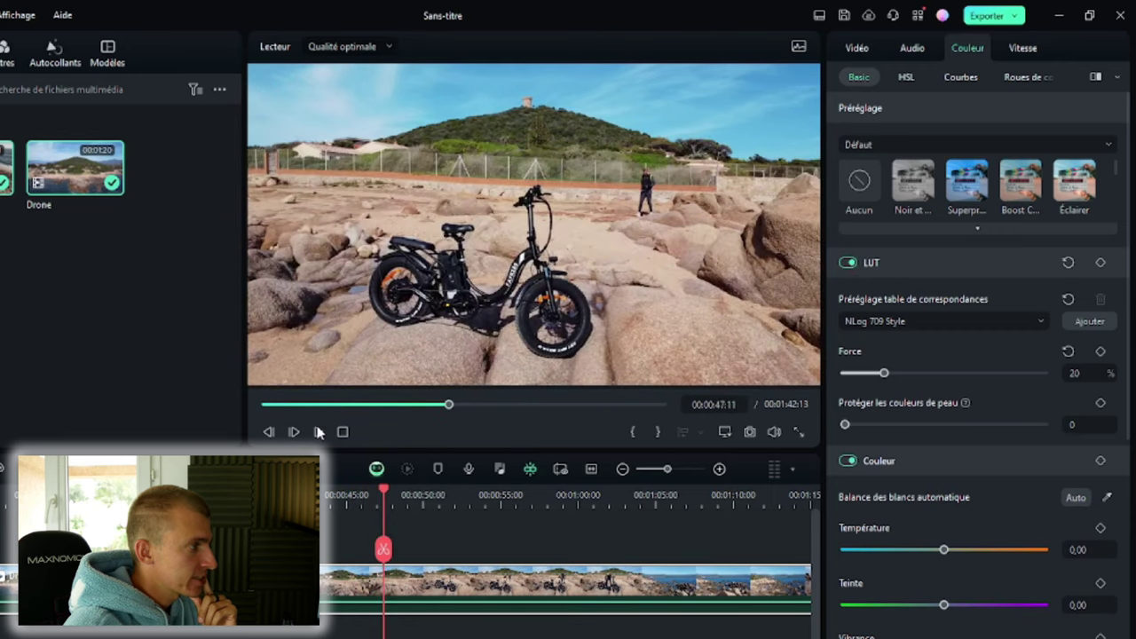
pyautogui.click(318, 431)
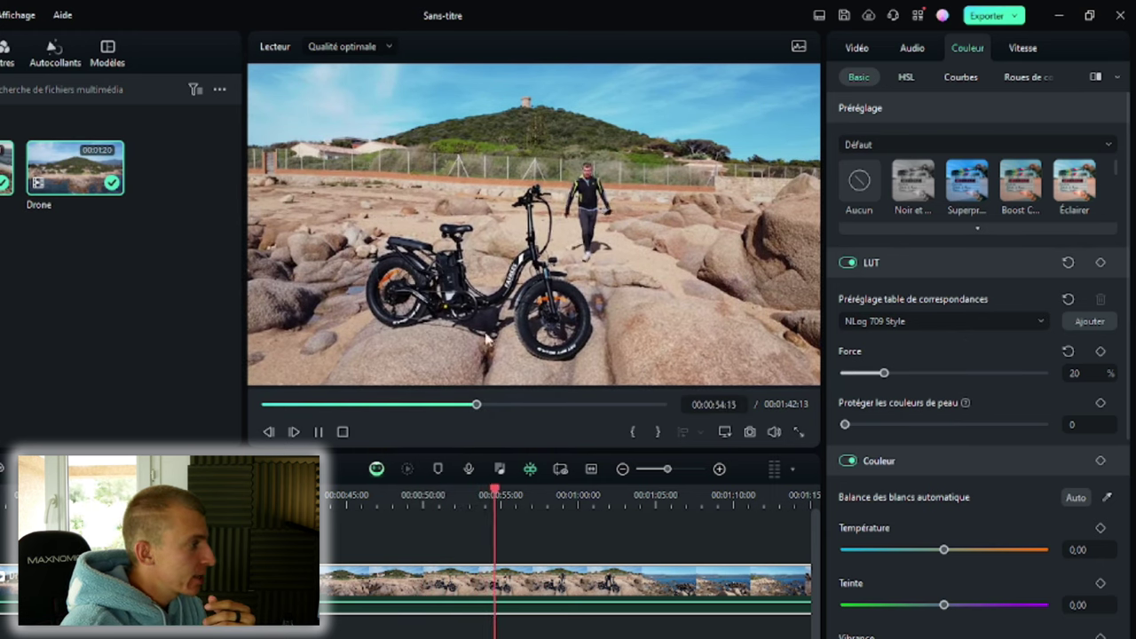
pyautogui.click(317, 432)
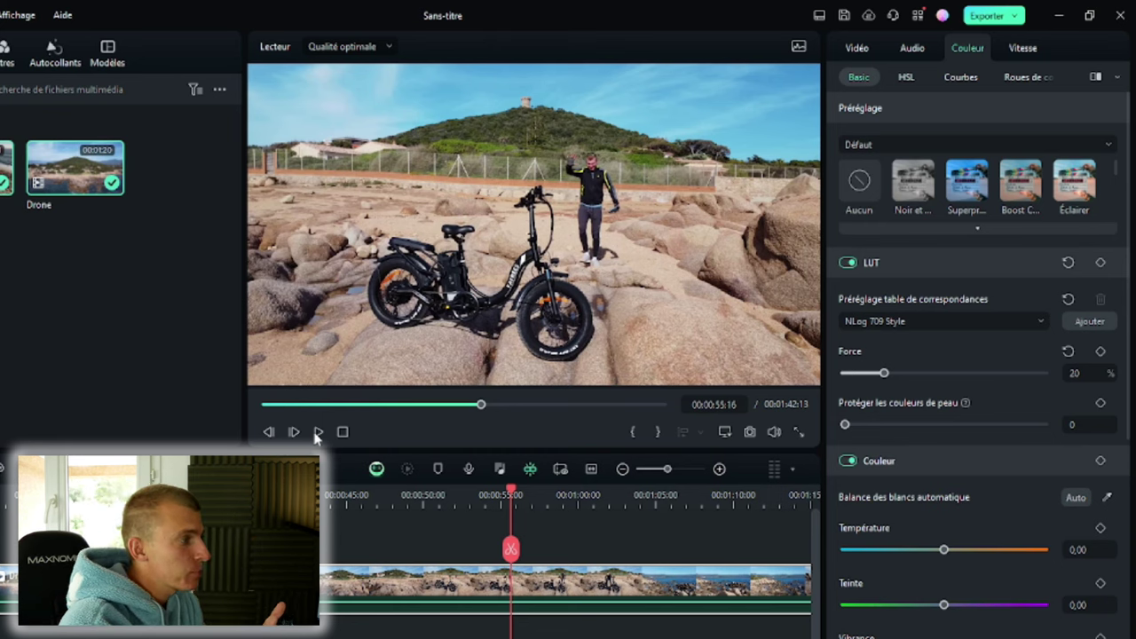
# Step: Move the playhead to the bike scene at 00:00:57:09 and set the drone clip's skin colour protection to 100
pyautogui.click(609, 496)
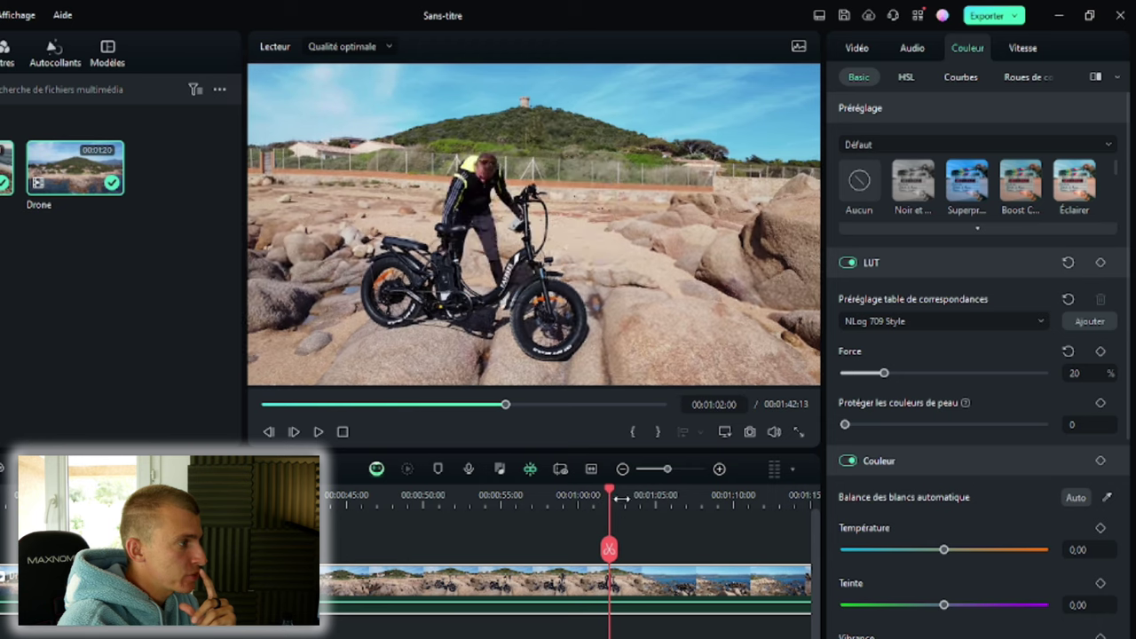
pyautogui.click(572, 494)
pyautogui.click(537, 492)
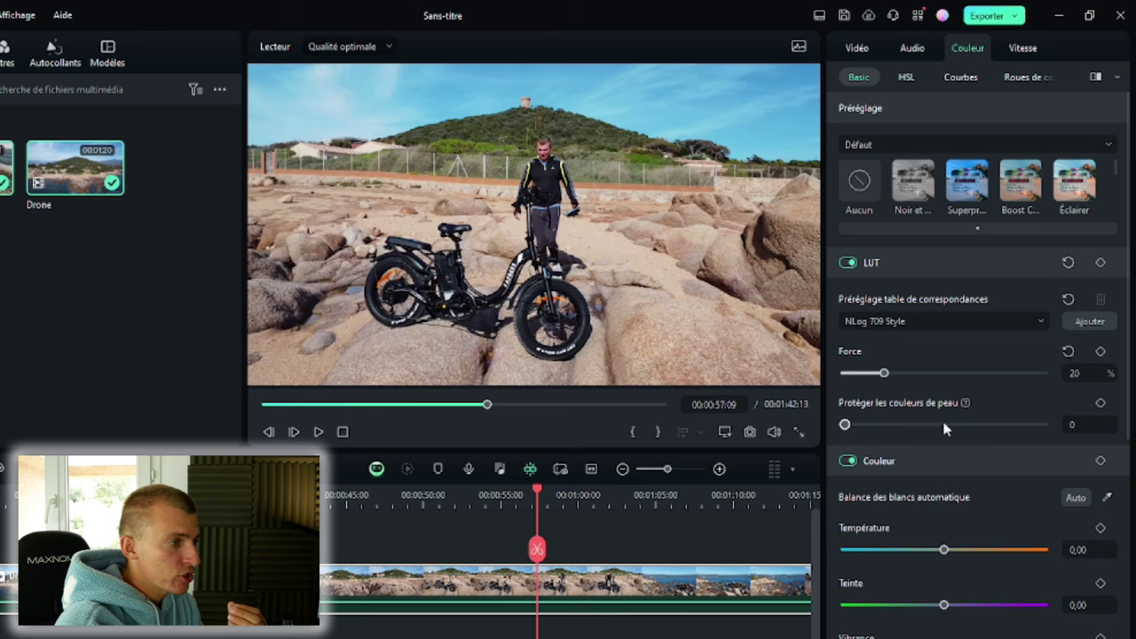
pyautogui.moveTo(846, 426); pyautogui.dragTo(928, 426)
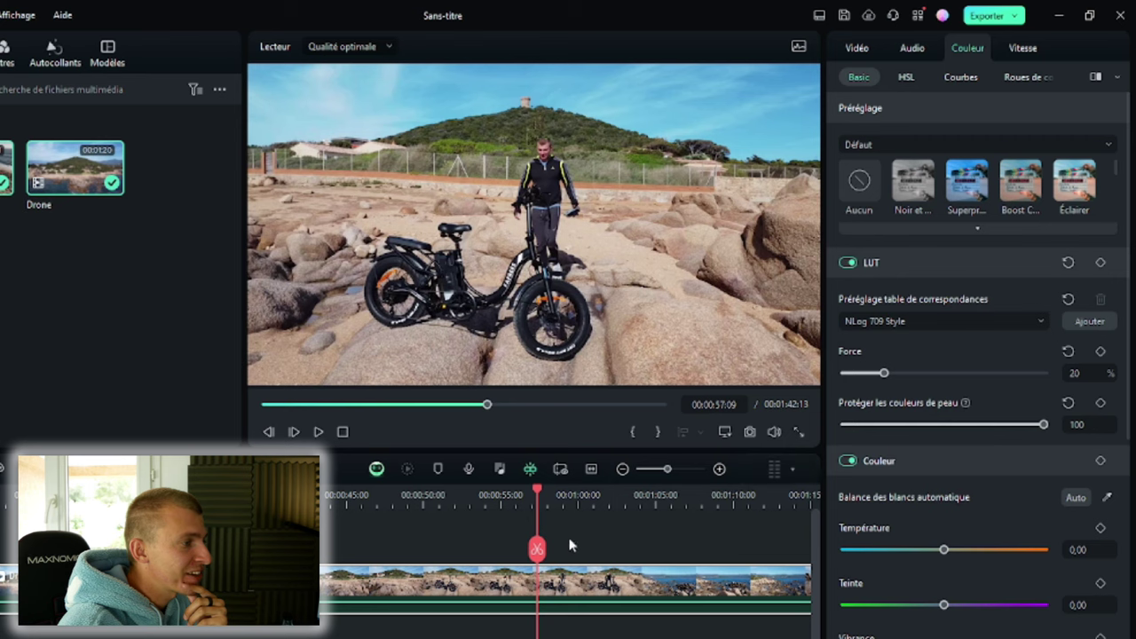
# Step: Scrub the drone clip through the coastal and bike scenes, returning to about 00:00:50 to check the graded colours
pyautogui.click(630, 496)
pyautogui.click(569, 502)
pyautogui.click(343, 504)
pyautogui.click(300, 502)
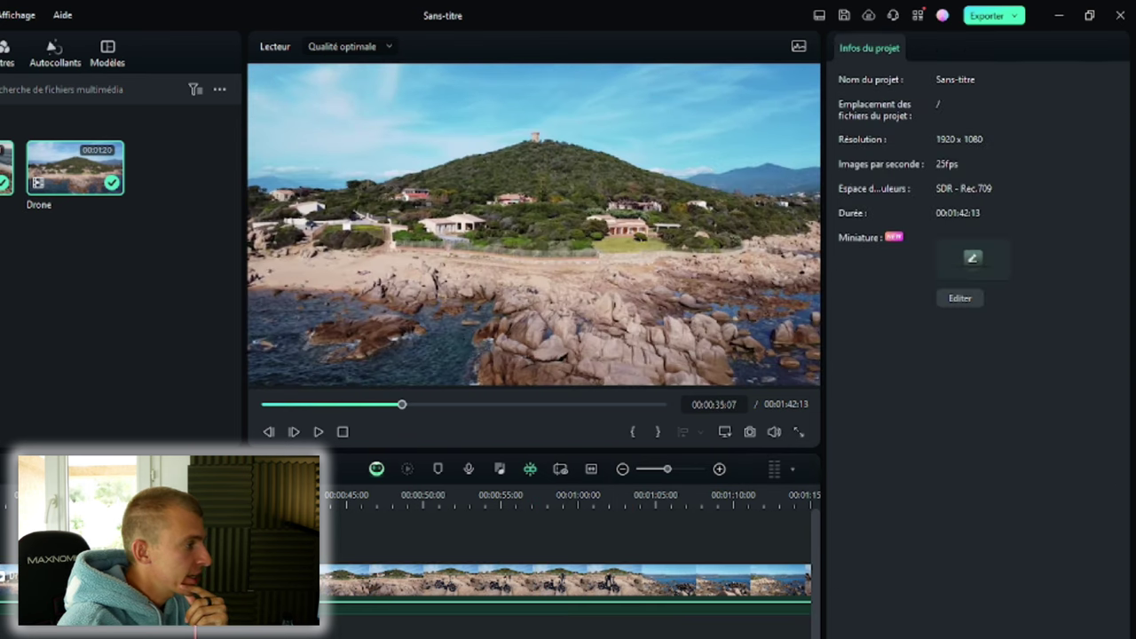
pyautogui.click(346, 500)
pyautogui.click(394, 501)
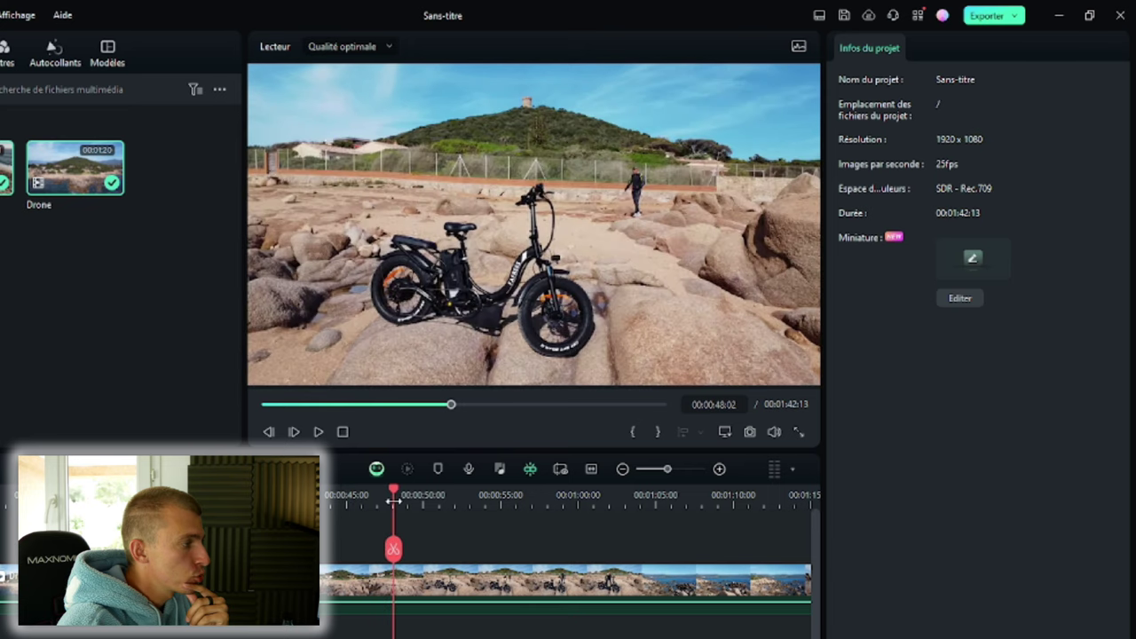
pyautogui.click(425, 504)
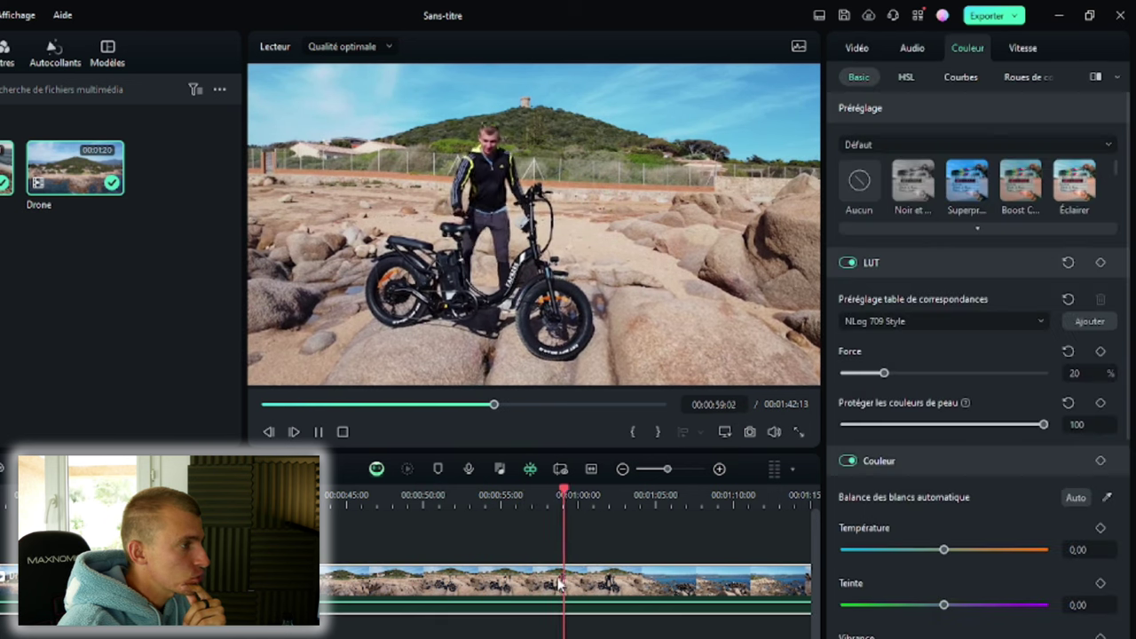
# Step: Play the drone clip's bike scene twice while switching the LUT off and on to compare the colours
pyautogui.click(848, 263)
pyautogui.click(849, 262)
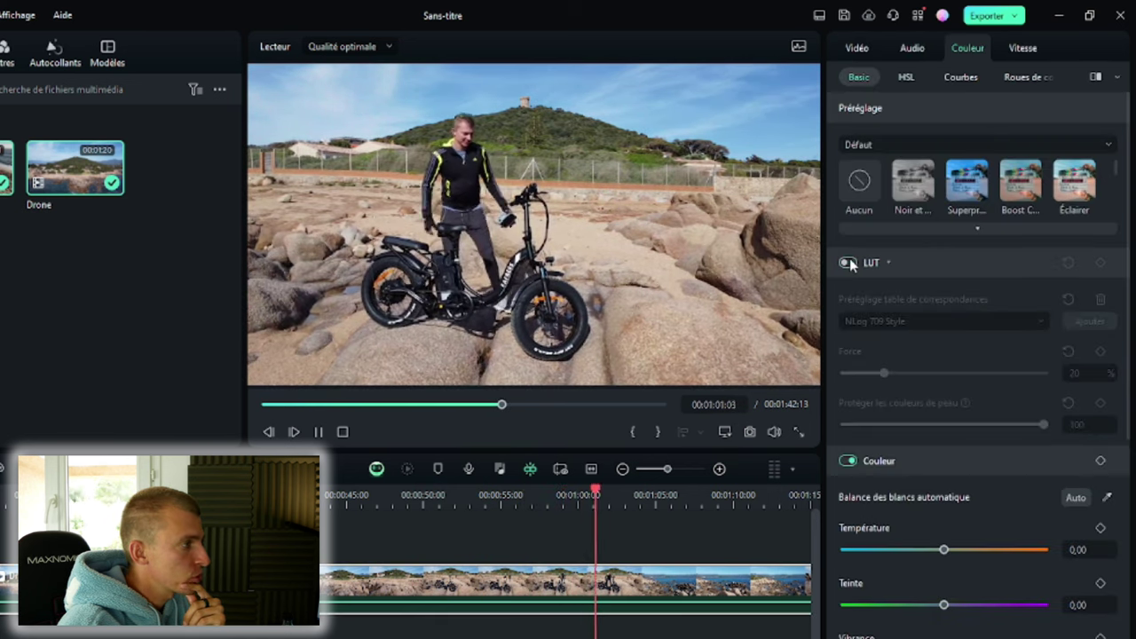
pyautogui.click(848, 262)
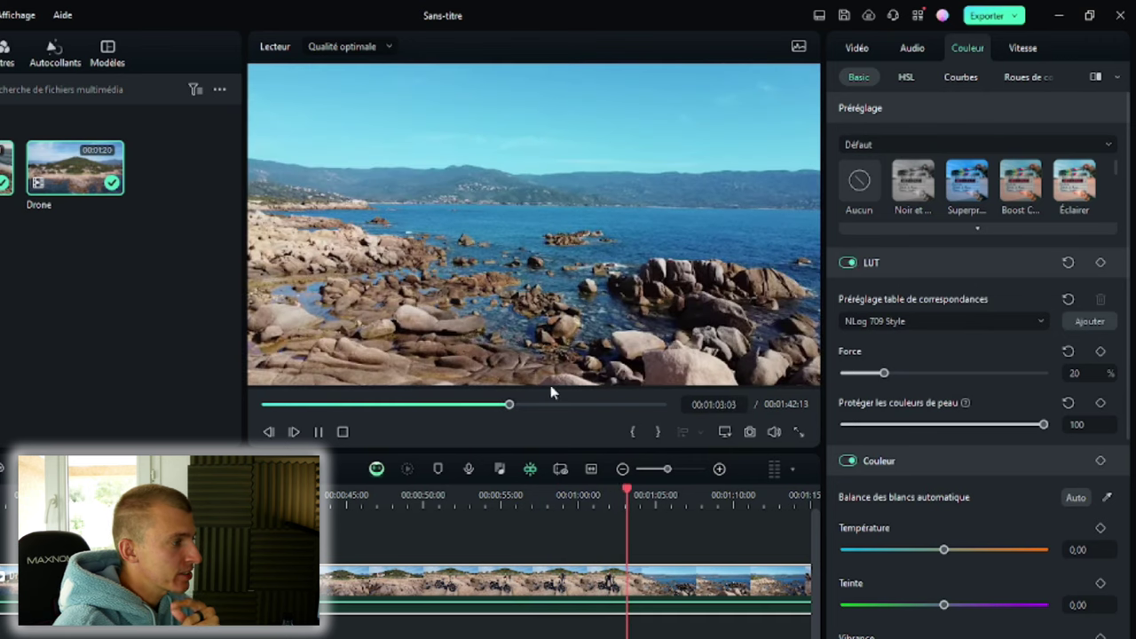
pyautogui.click(403, 494)
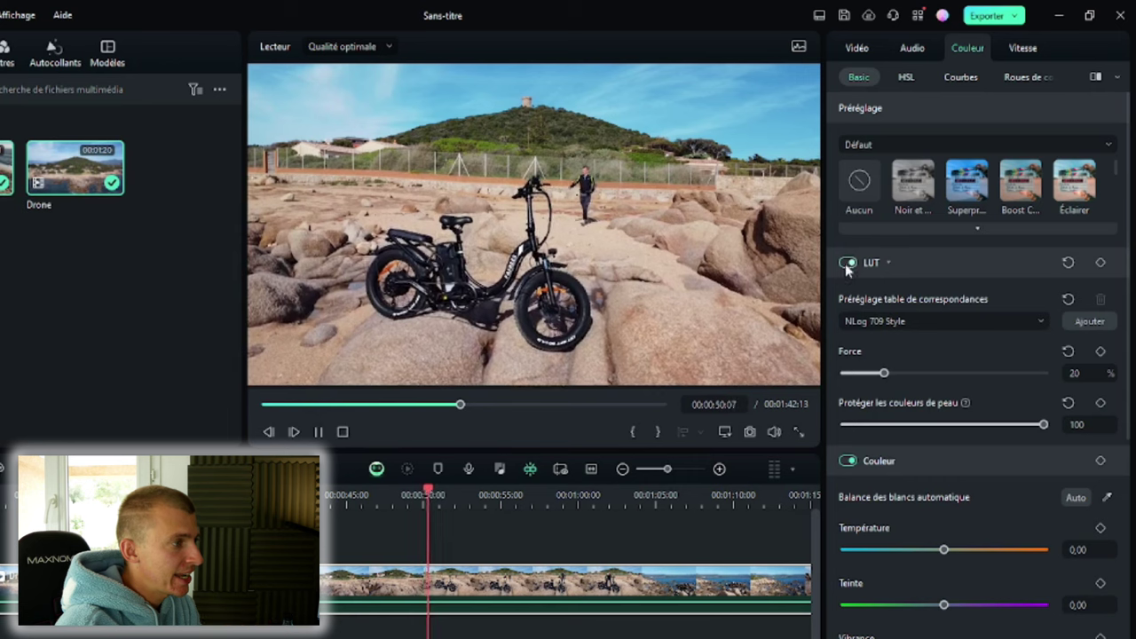
pyautogui.click(847, 263)
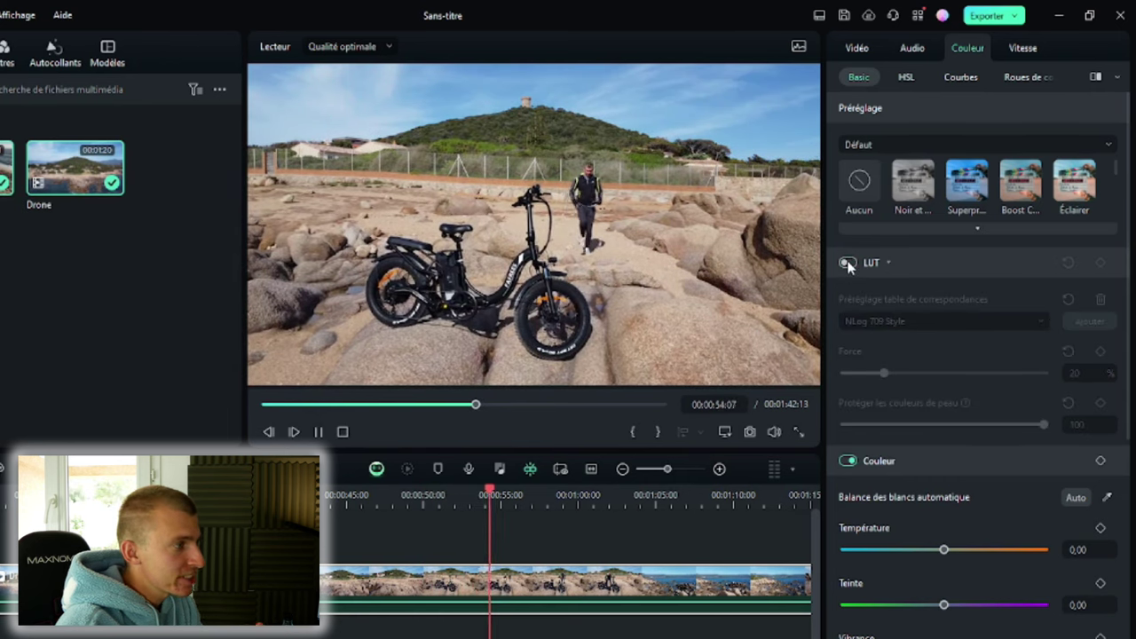
pyautogui.click(847, 263)
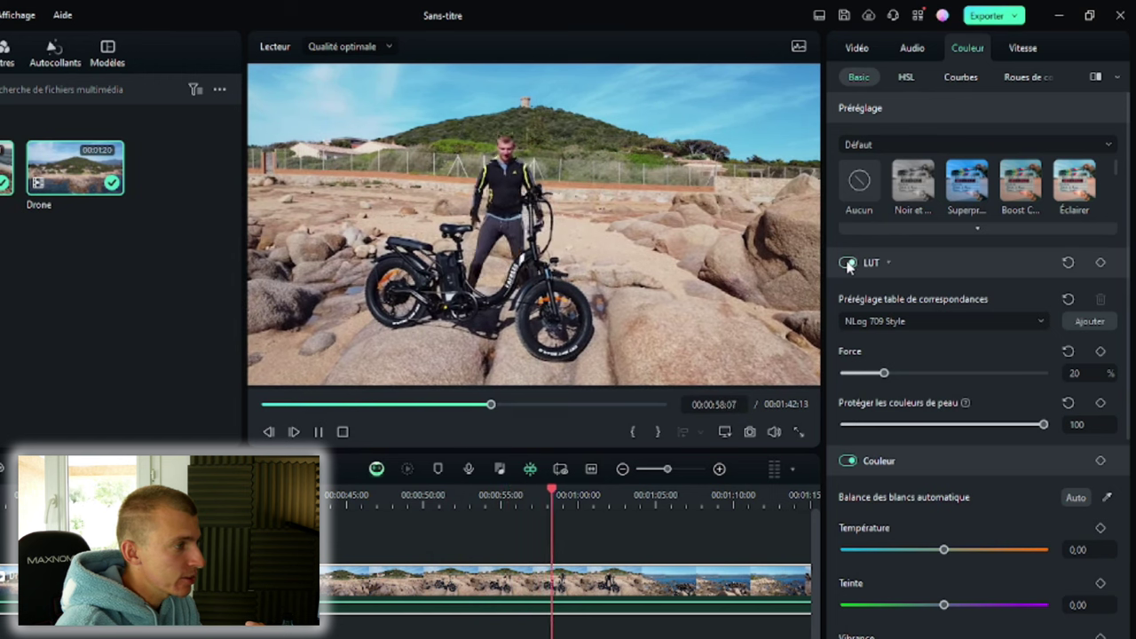
pyautogui.click(847, 263)
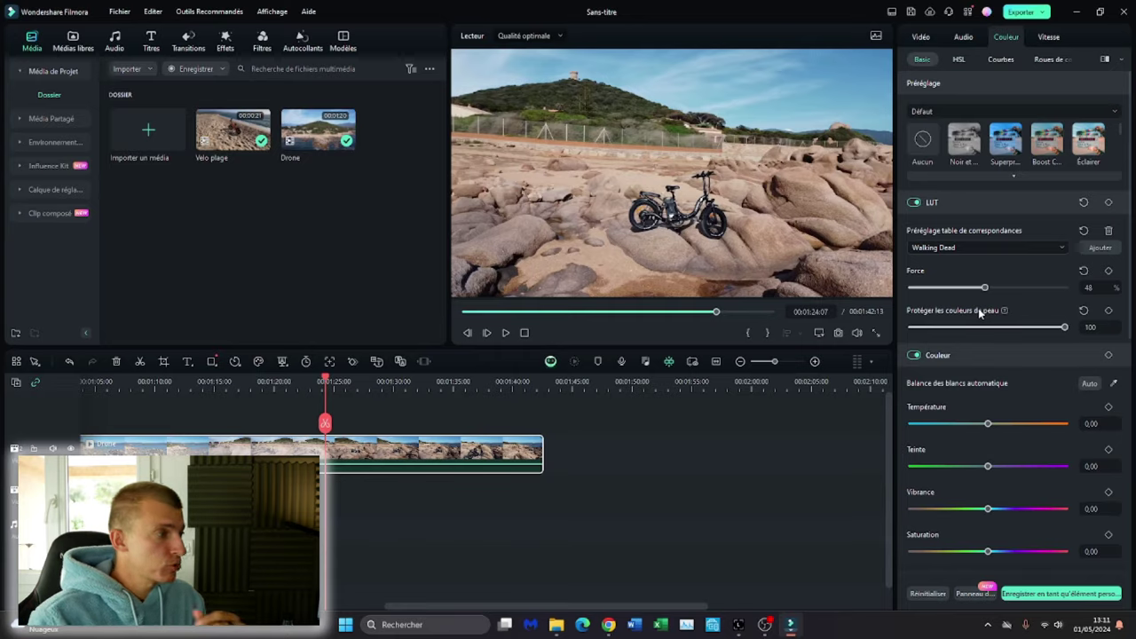
# Step: Review the drone clip's colour and light adjustment settings below the LUT options
pyautogui.scroll(-1, 996, 382)
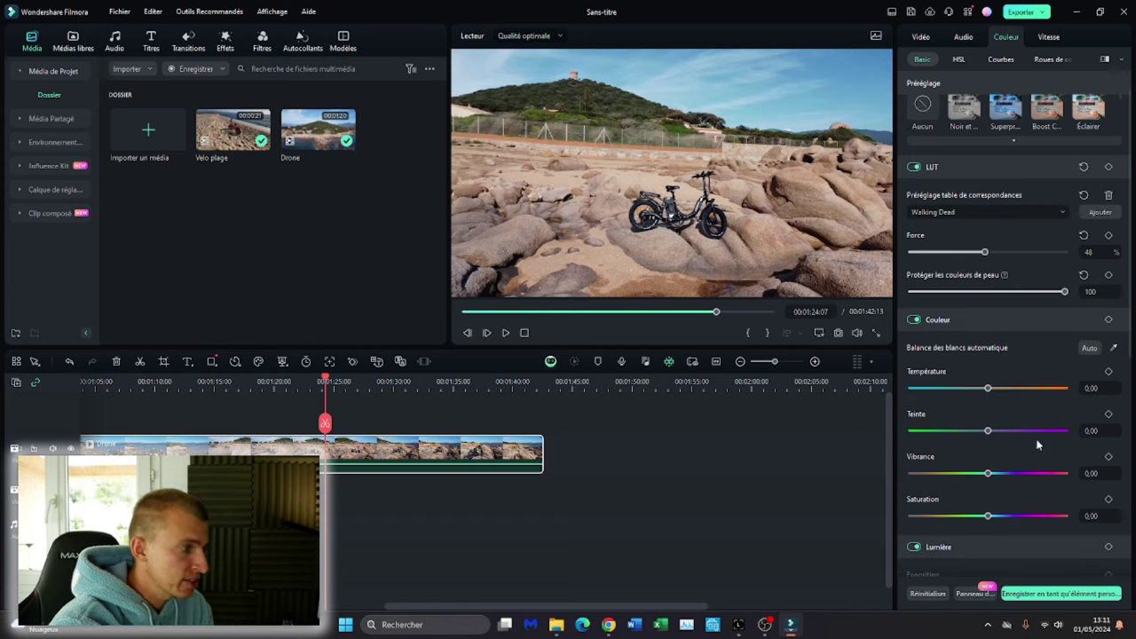
pyautogui.scroll(-3, 1037, 444)
pyautogui.scroll(-1, 1016, 448)
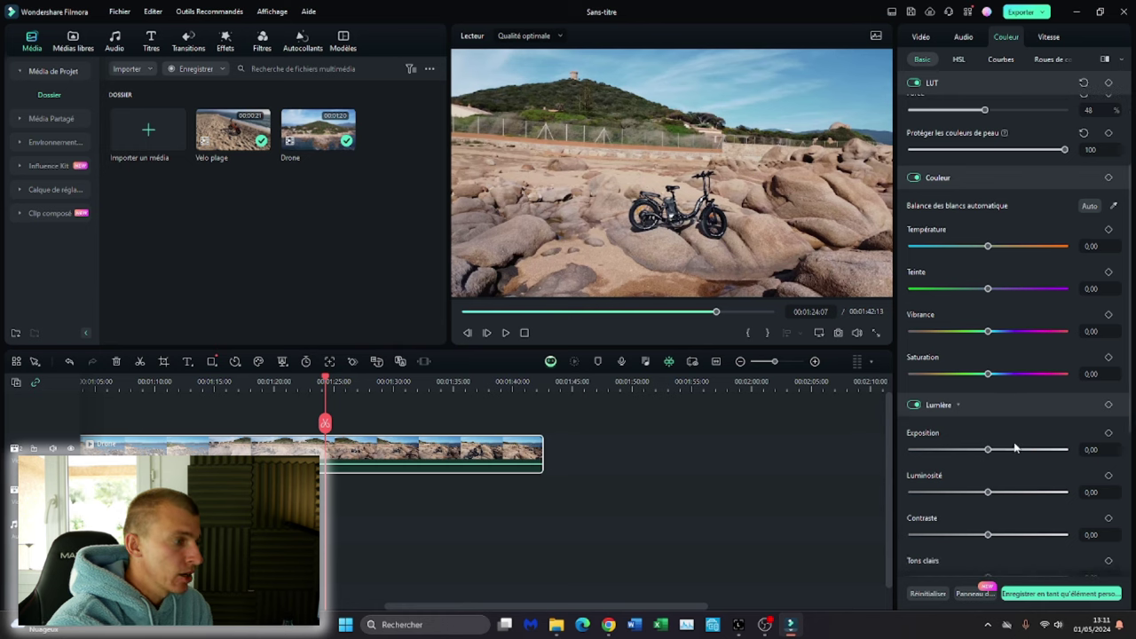
pyautogui.scroll(-2, 1018, 493)
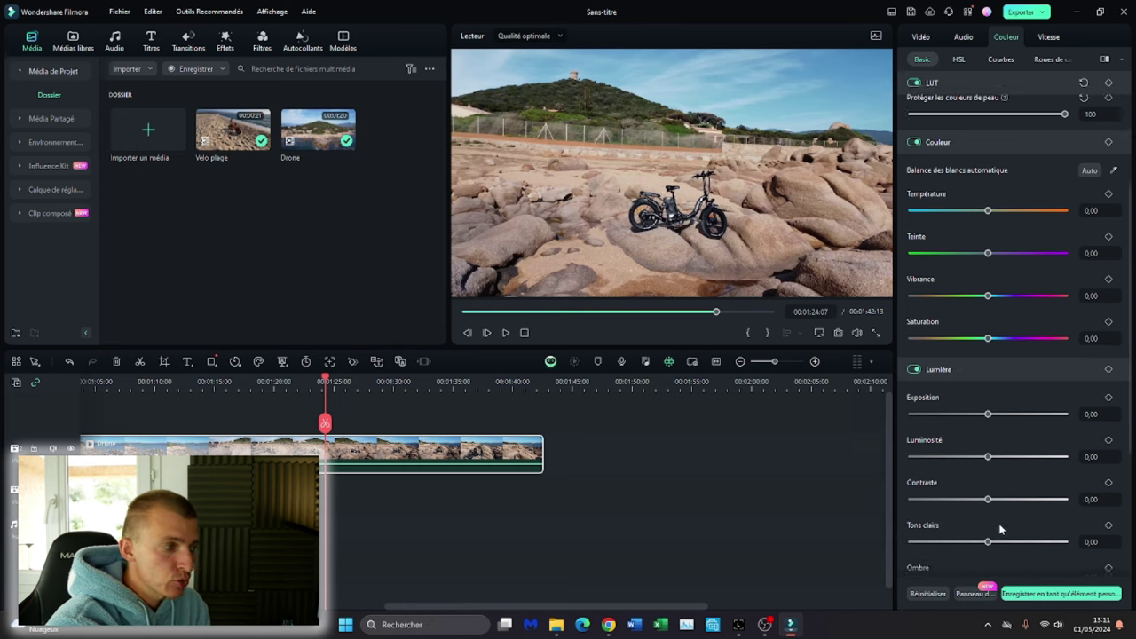
pyautogui.scroll(7, 1068, 485)
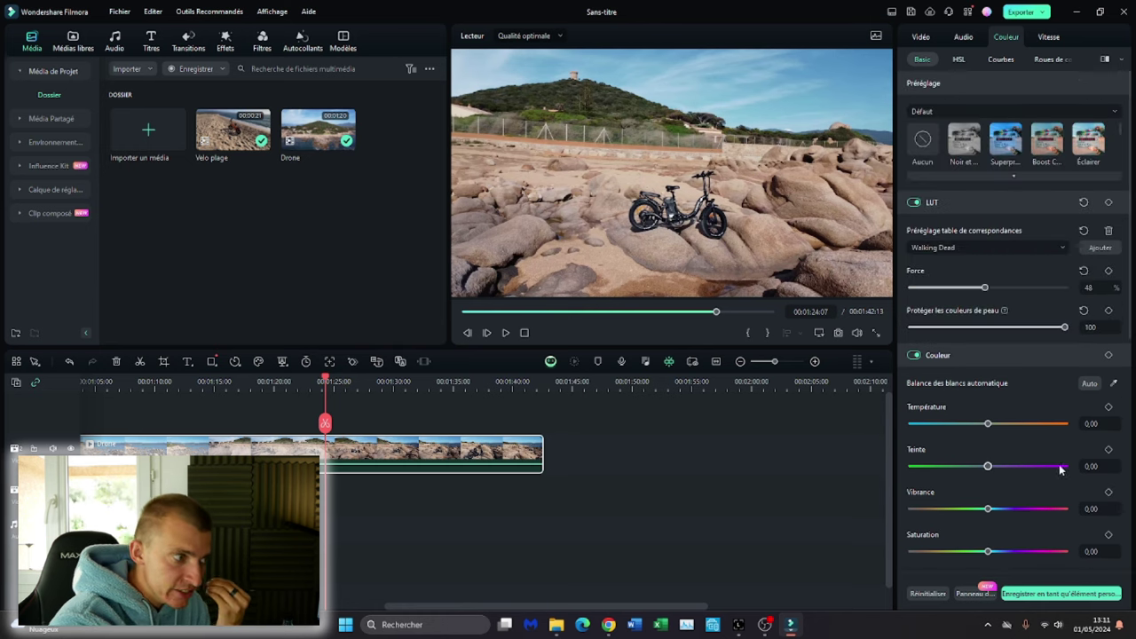
# Step: Try the Walking Dead and Mission Impossible LUTs on the drone clip at 00:01:24:07
pyautogui.click(1039, 250)
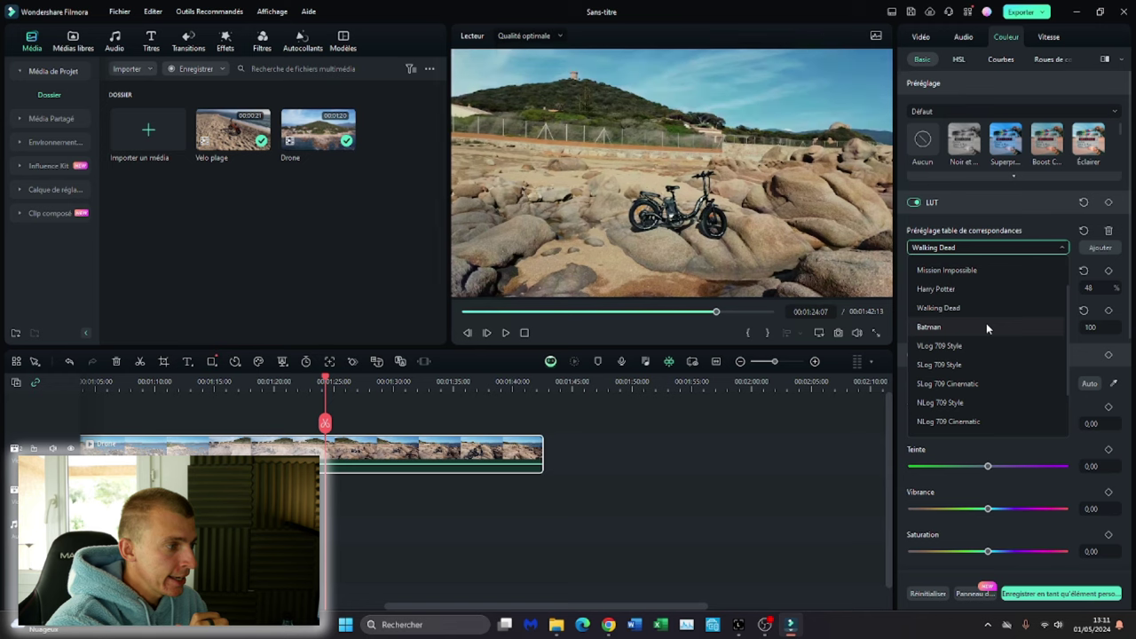
pyautogui.click(985, 307)
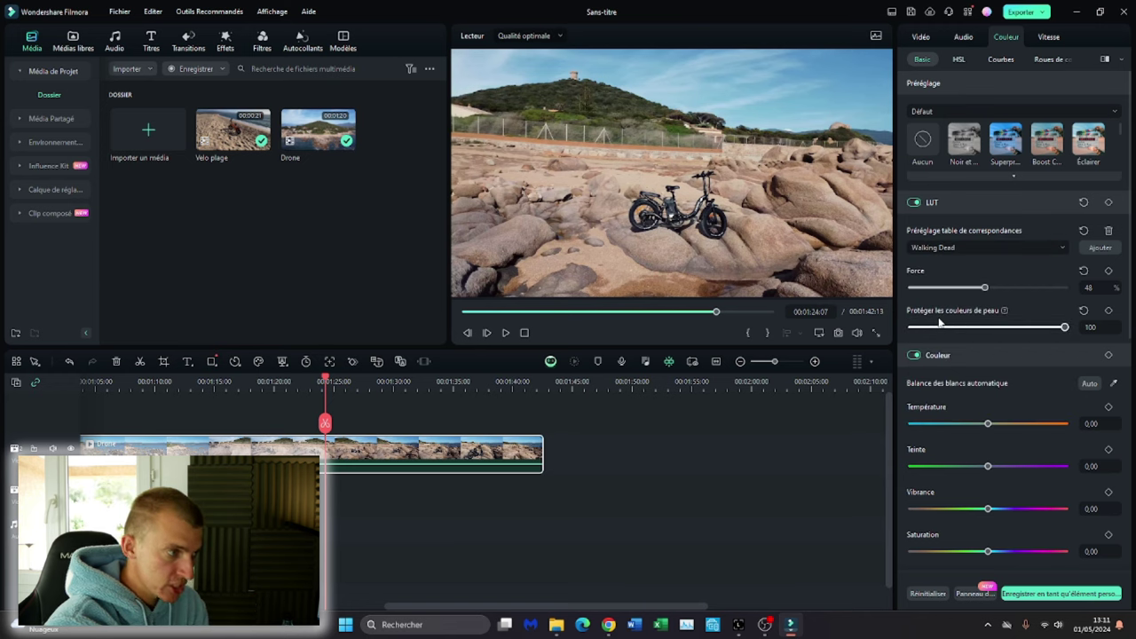
pyautogui.click(1010, 247)
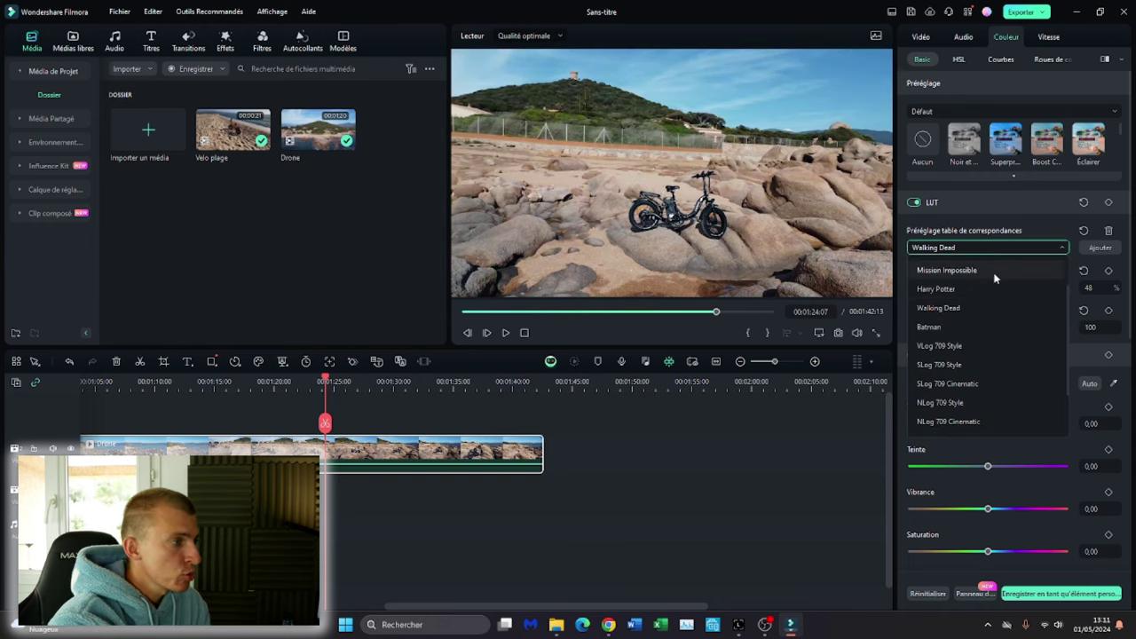
pyautogui.click(994, 273)
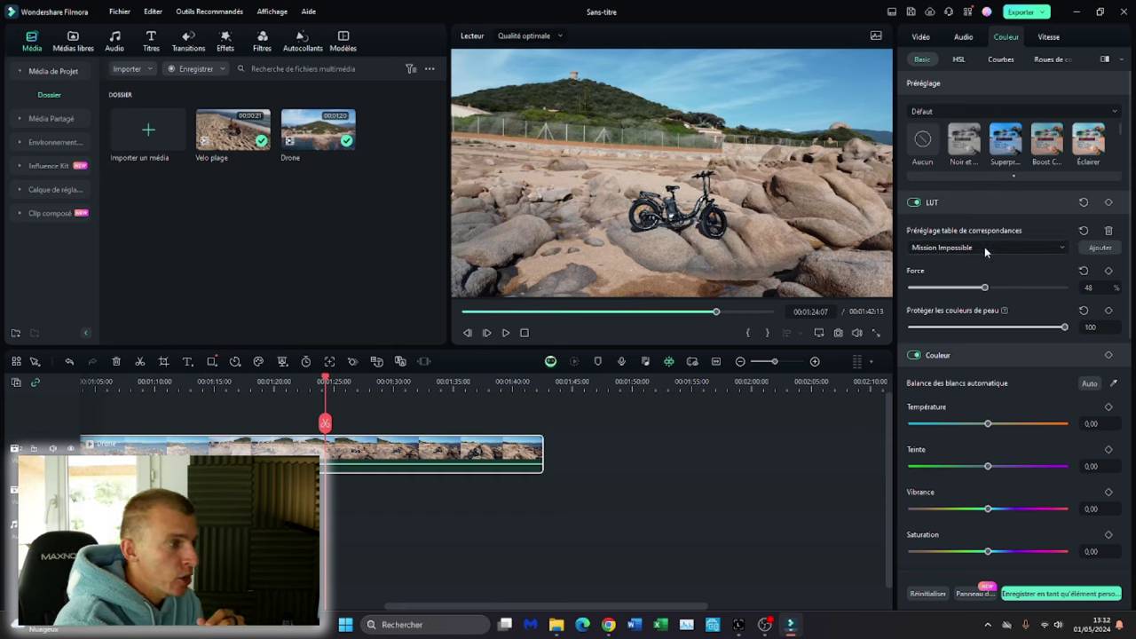
# Step: Apply the SLog 709 Style LUT, set its strength to 38%, and compare the clip with the LUT off and on
pyautogui.click(984, 247)
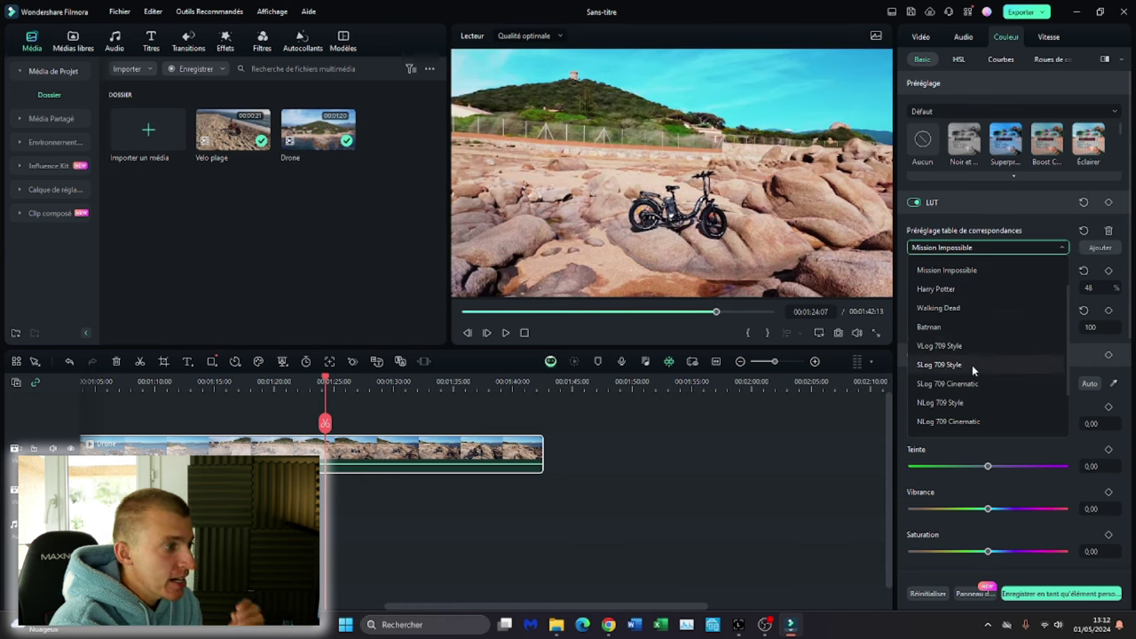
pyautogui.click(970, 364)
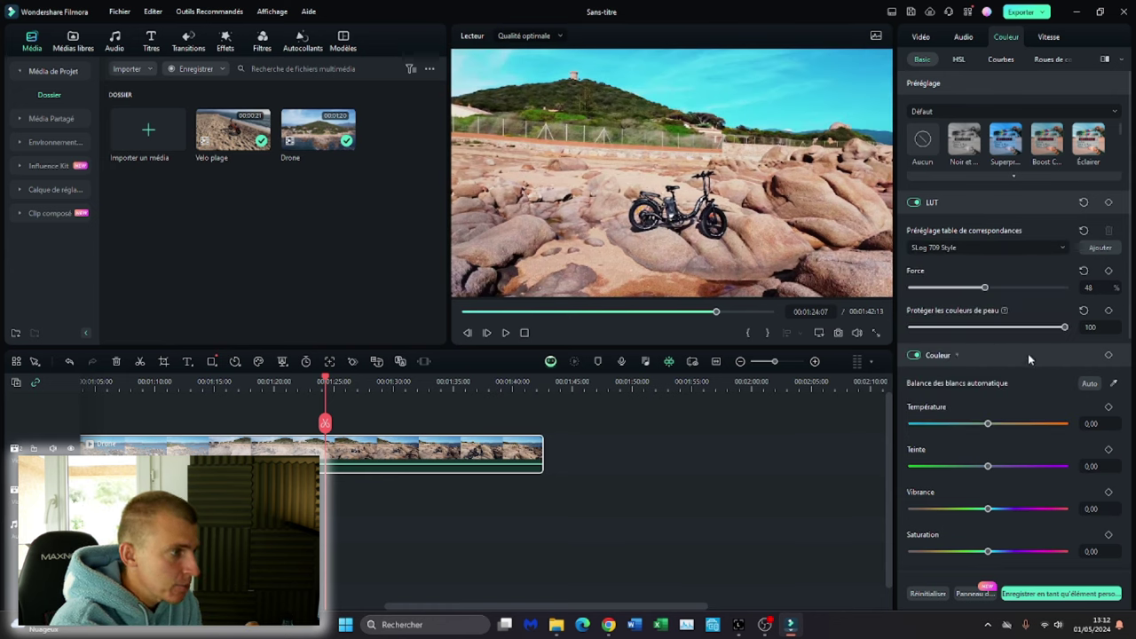
pyautogui.moveTo(984, 288); pyautogui.dragTo(964, 288)
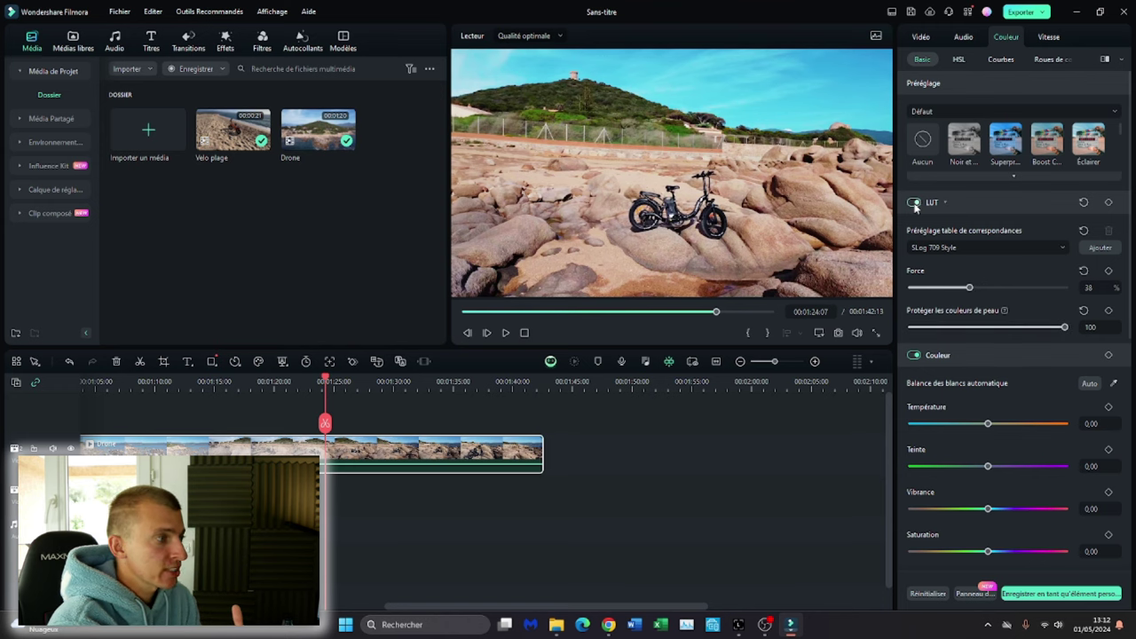
pyautogui.click(914, 203)
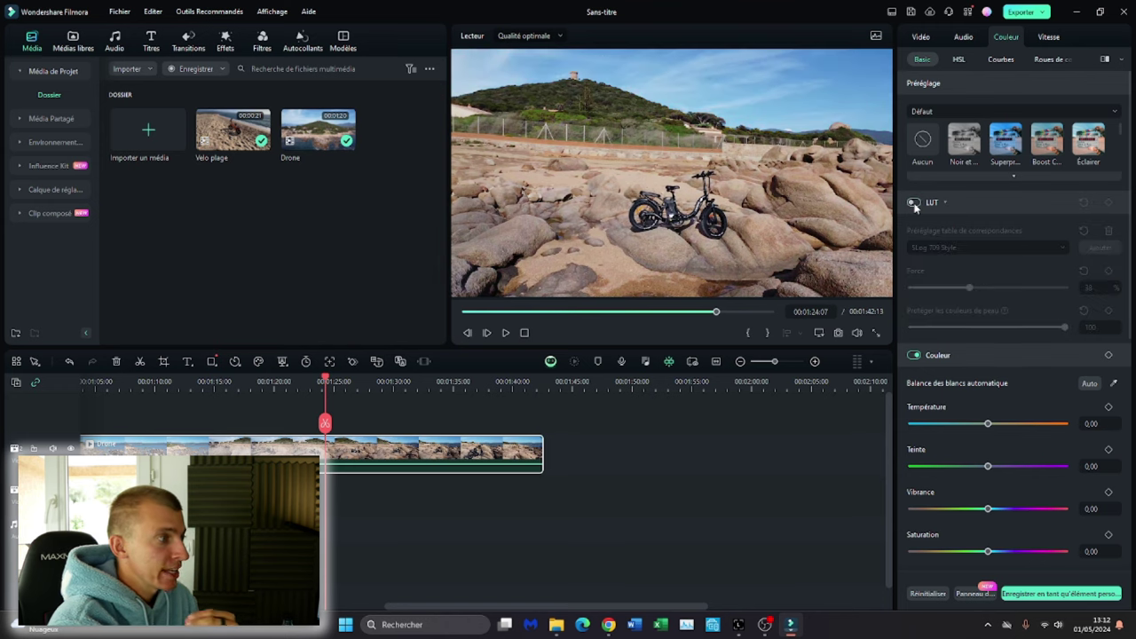
pyautogui.click(914, 204)
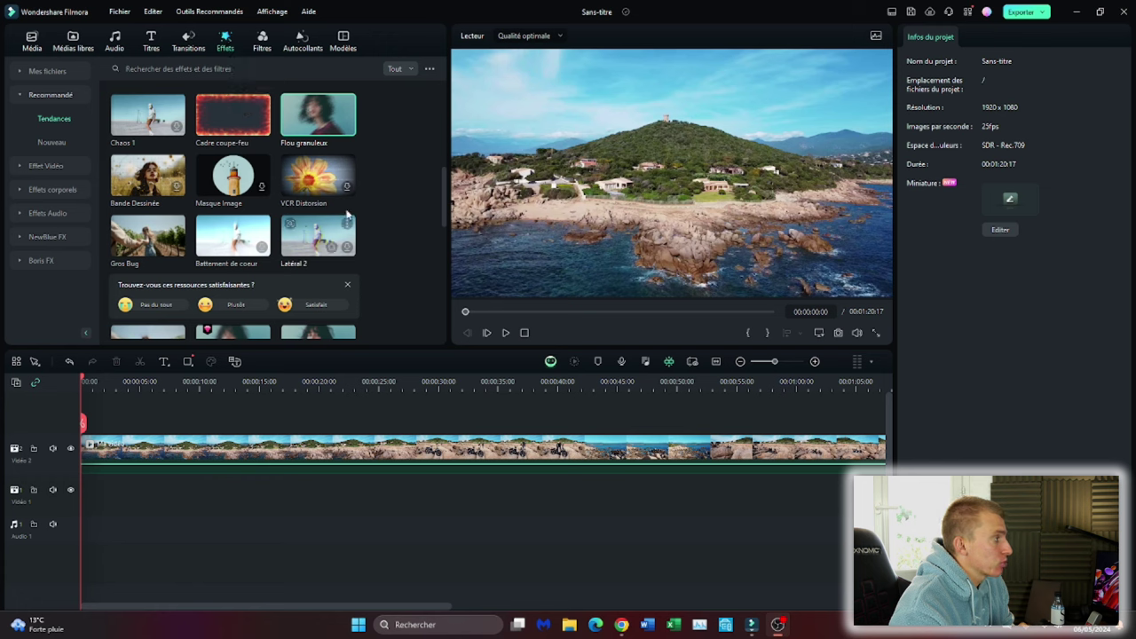
# Step: Browse the trending video effects and preview the Doux, Extrême and Chaos 02 effects
pyautogui.scroll(-6, 234, 214)
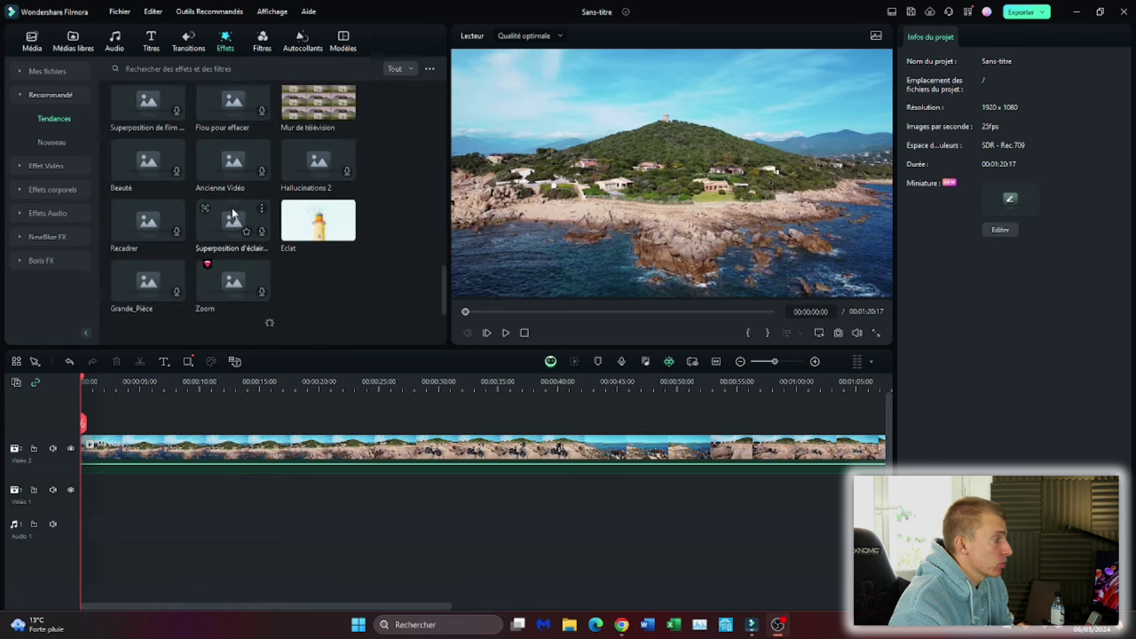
pyautogui.scroll(10, 355, 240)
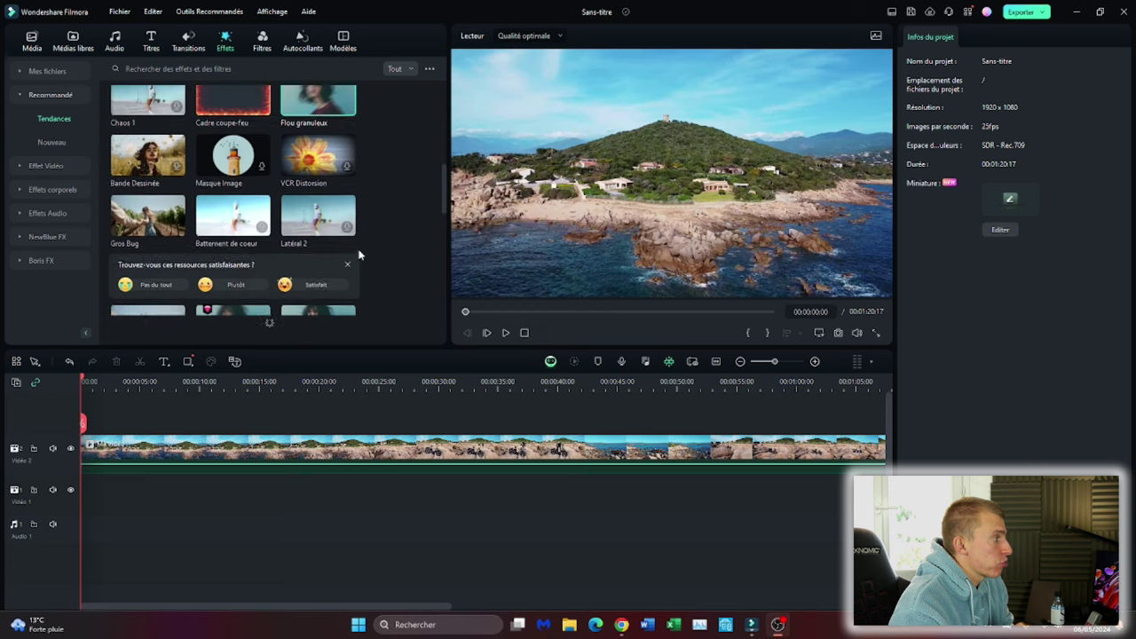
pyautogui.scroll(4, 358, 255)
pyautogui.scroll(-3, 354, 245)
pyautogui.scroll(3, 354, 245)
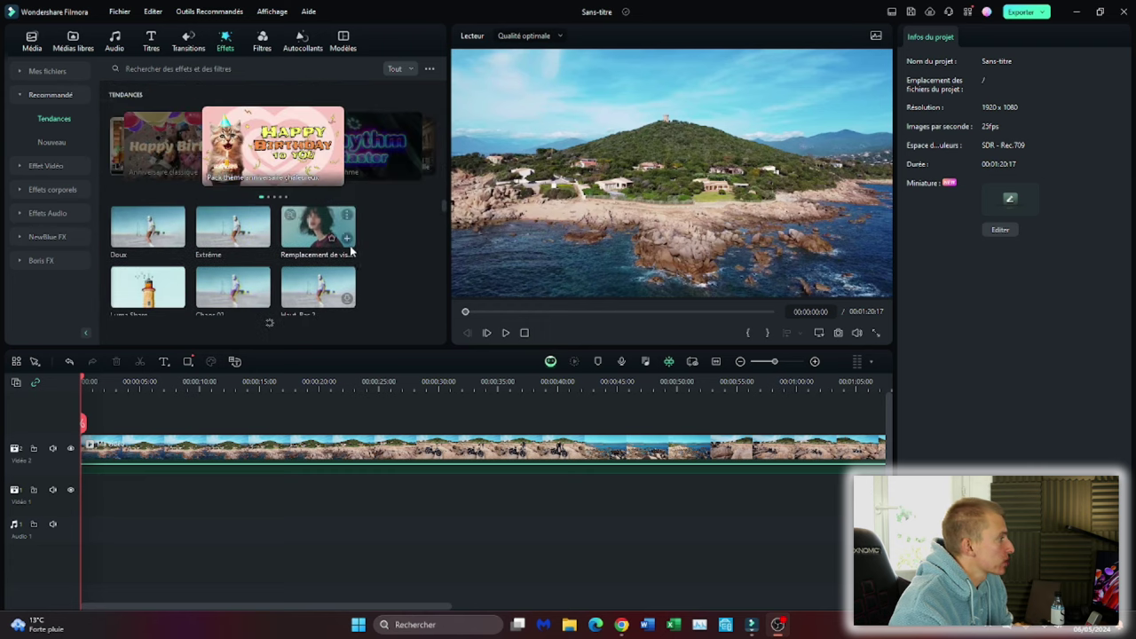
pyautogui.click(136, 235)
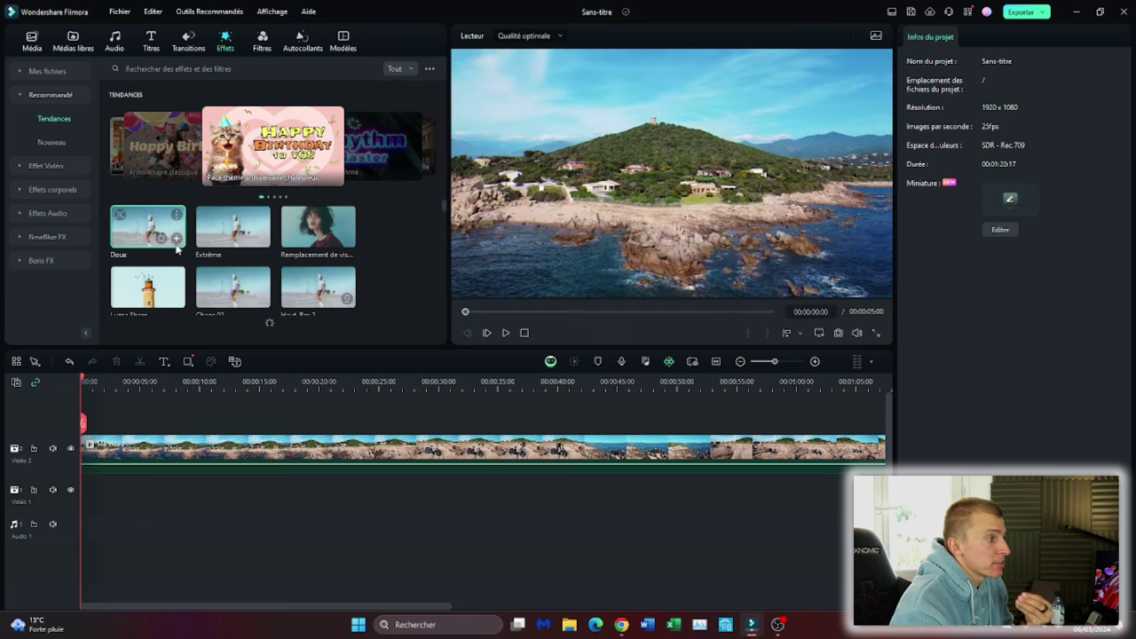
pyautogui.click(235, 233)
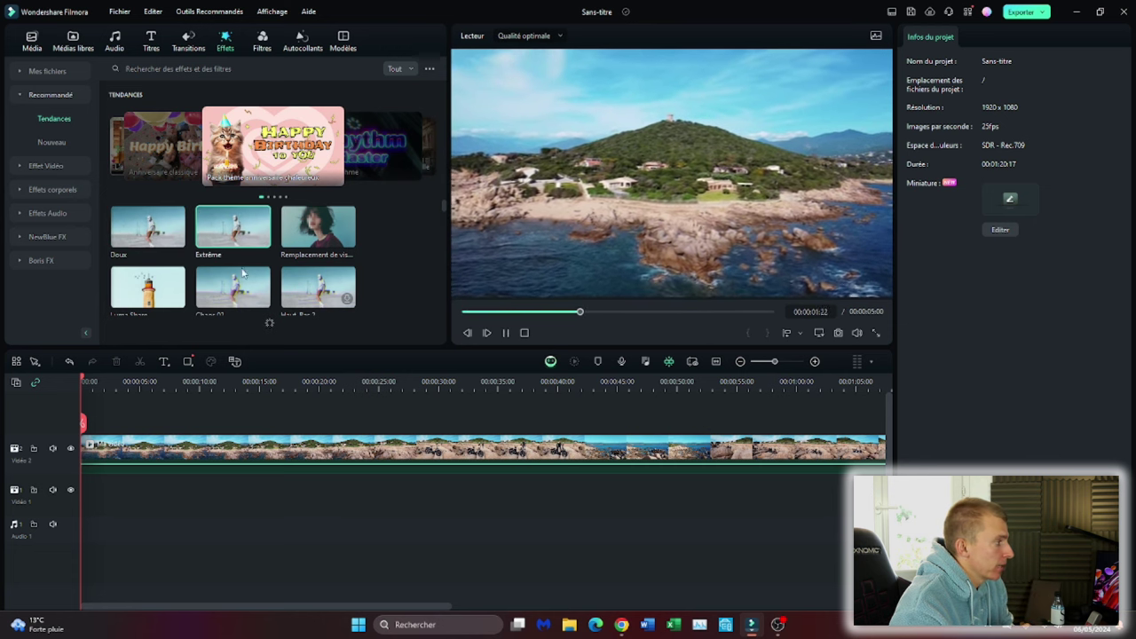
pyautogui.click(259, 295)
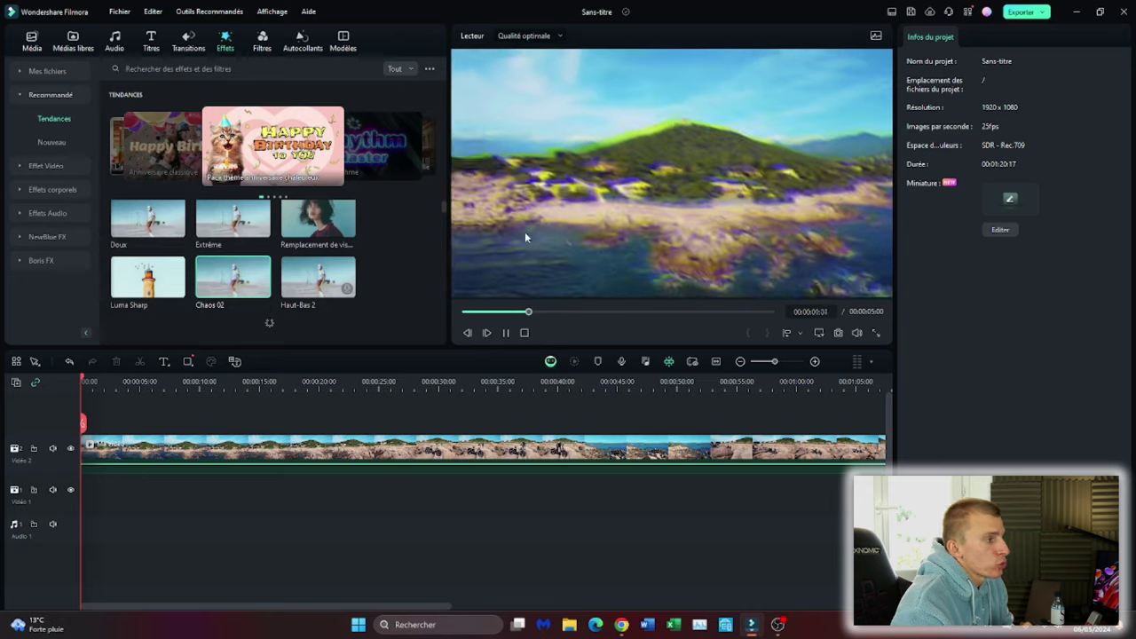
# Step: Preview the Flou de mouvement, Chaos 1 and Bande Dessinée effects from the trending collection
pyautogui.scroll(-5, 362, 241)
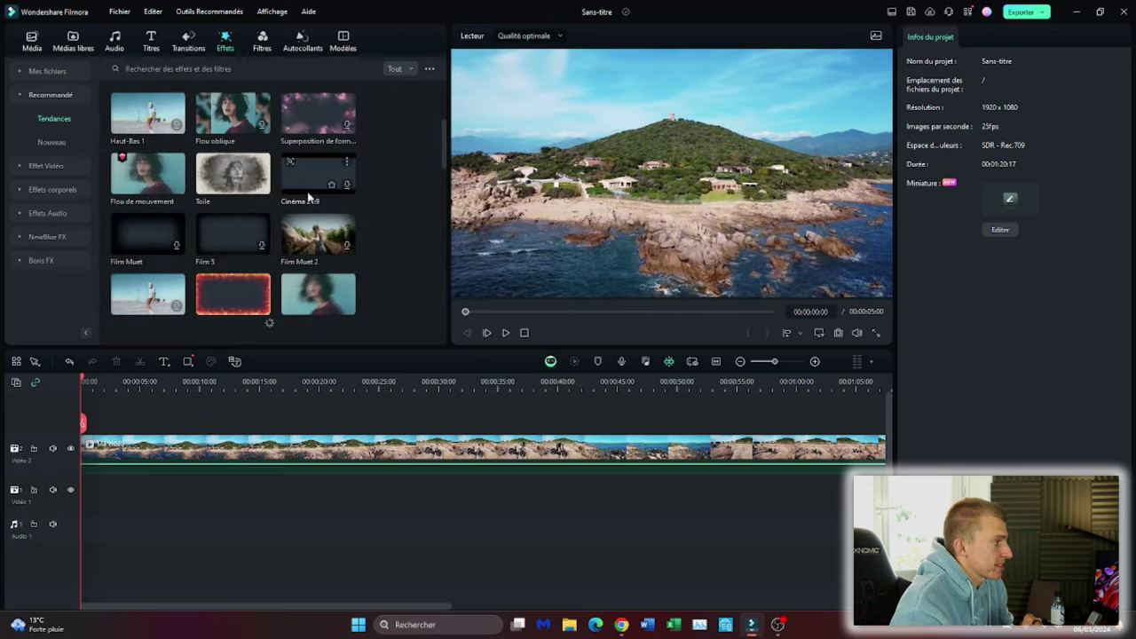
pyautogui.click(149, 164)
pyautogui.scroll(-2, 151, 213)
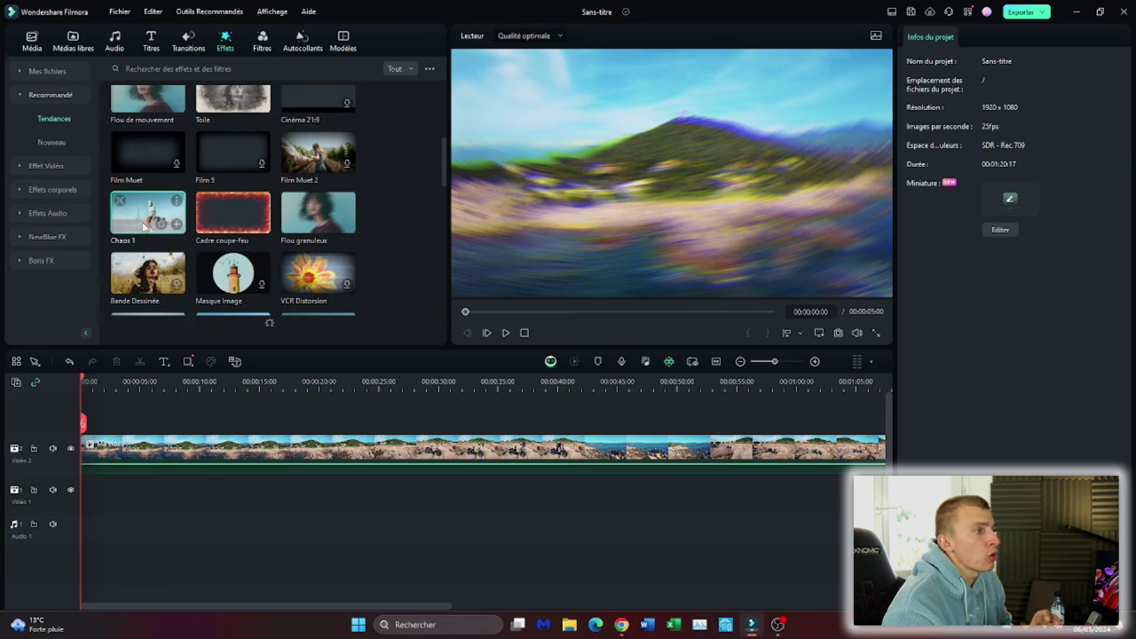
pyautogui.click(143, 226)
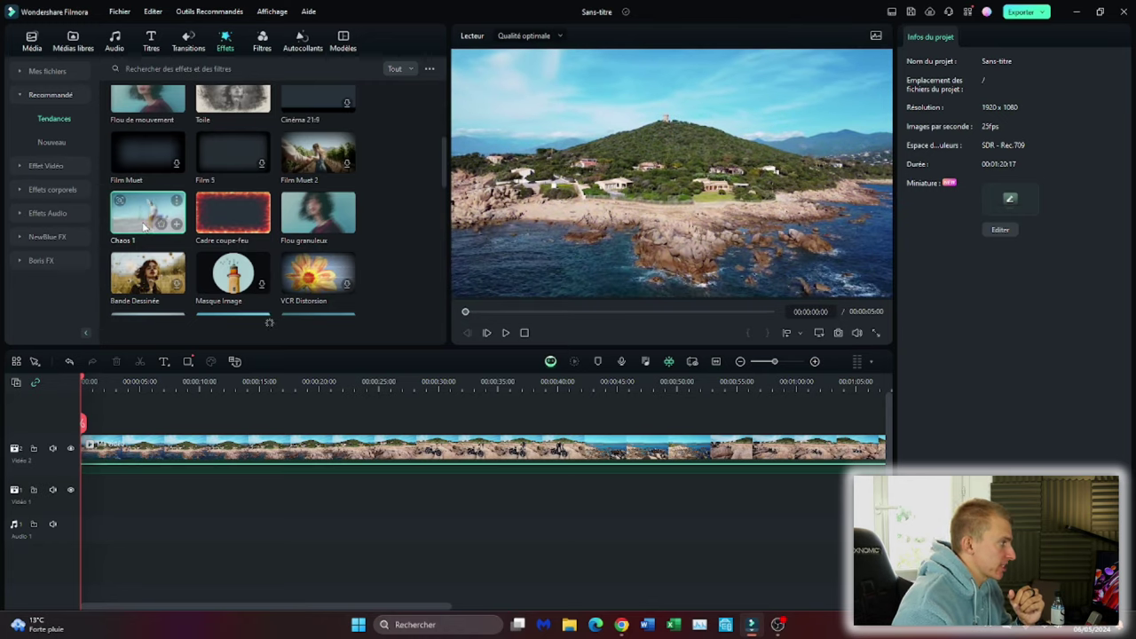
pyautogui.click(150, 276)
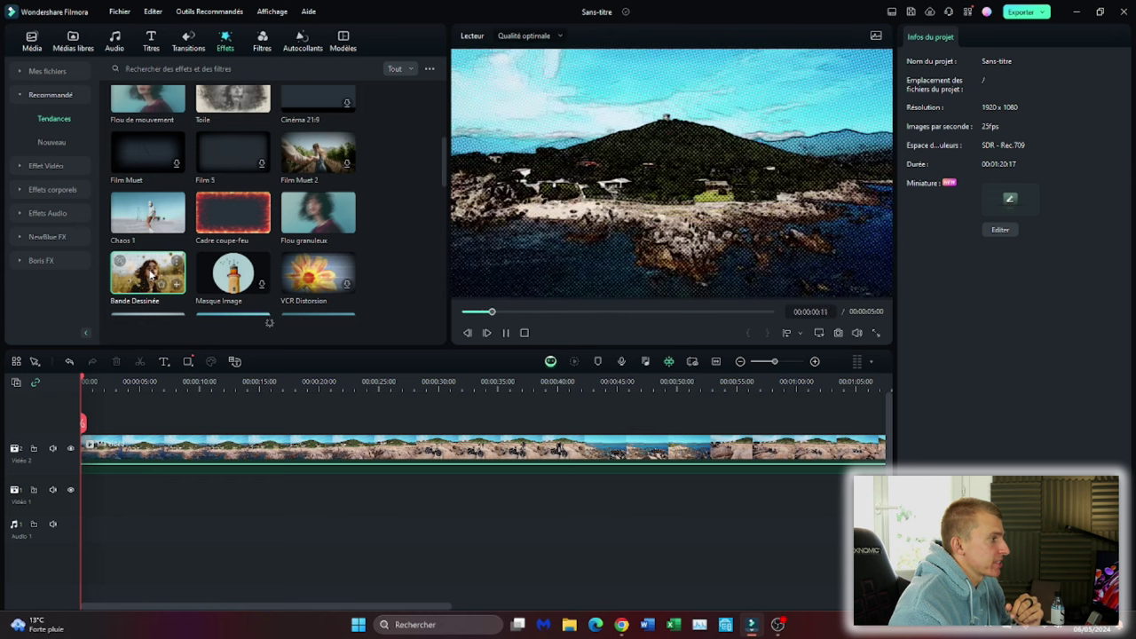
# Step: Apply the trending Gros Bug effect to the timeline clip and compare the clip with the effect off and on
pyautogui.scroll(-3, 149, 276)
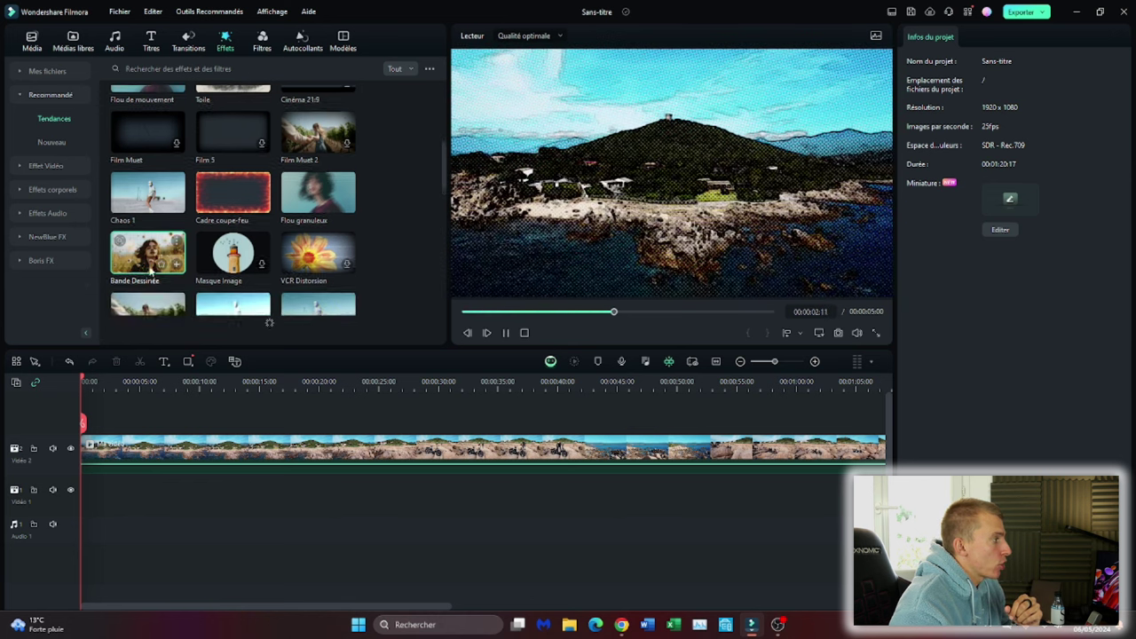
pyautogui.click(137, 176)
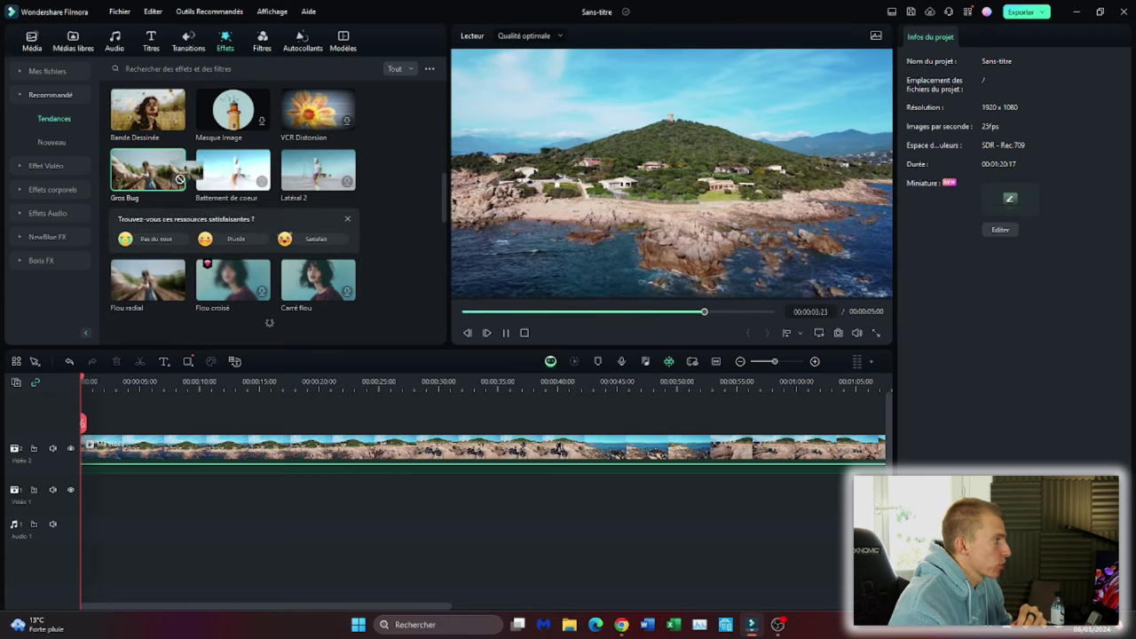
pyautogui.moveTo(140, 182); pyautogui.dragTo(90, 457)
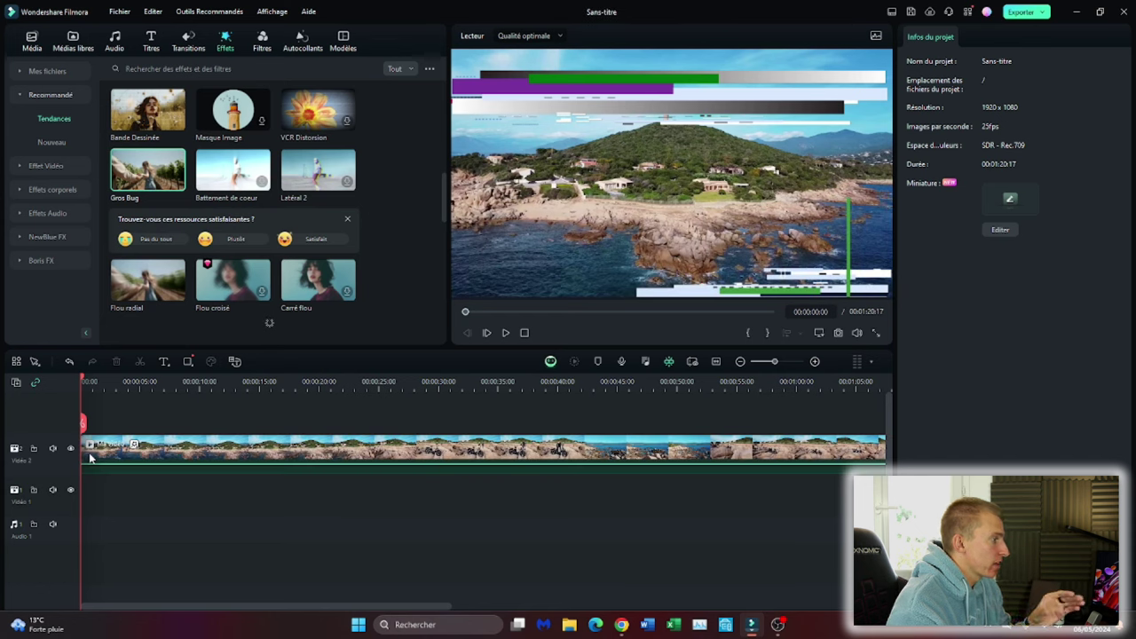
pyautogui.click(177, 457)
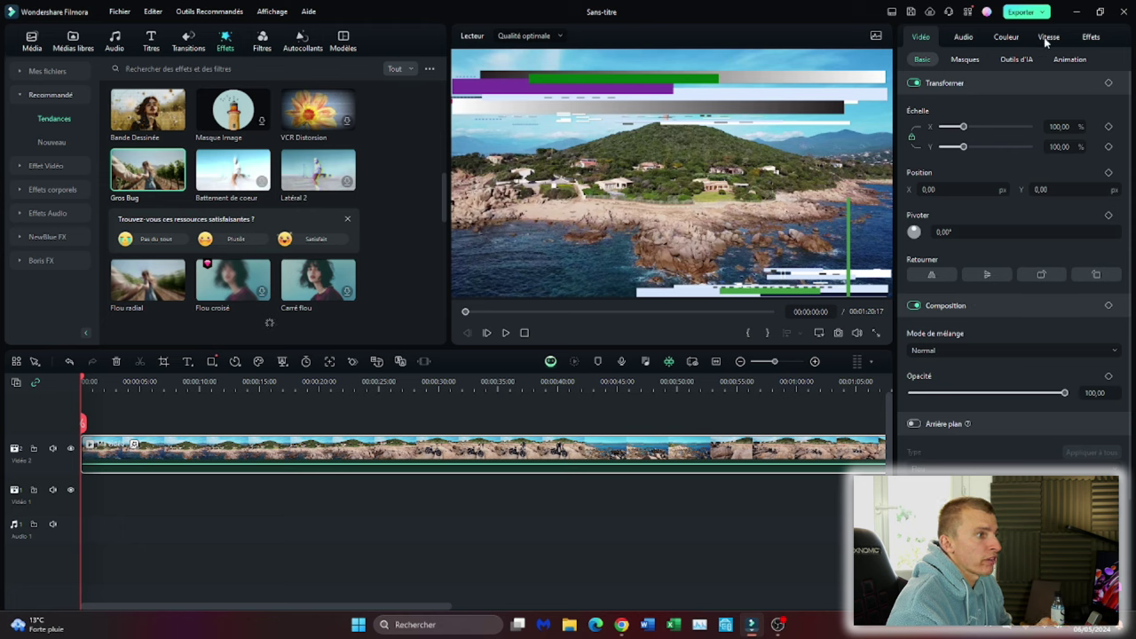
pyautogui.click(1090, 37)
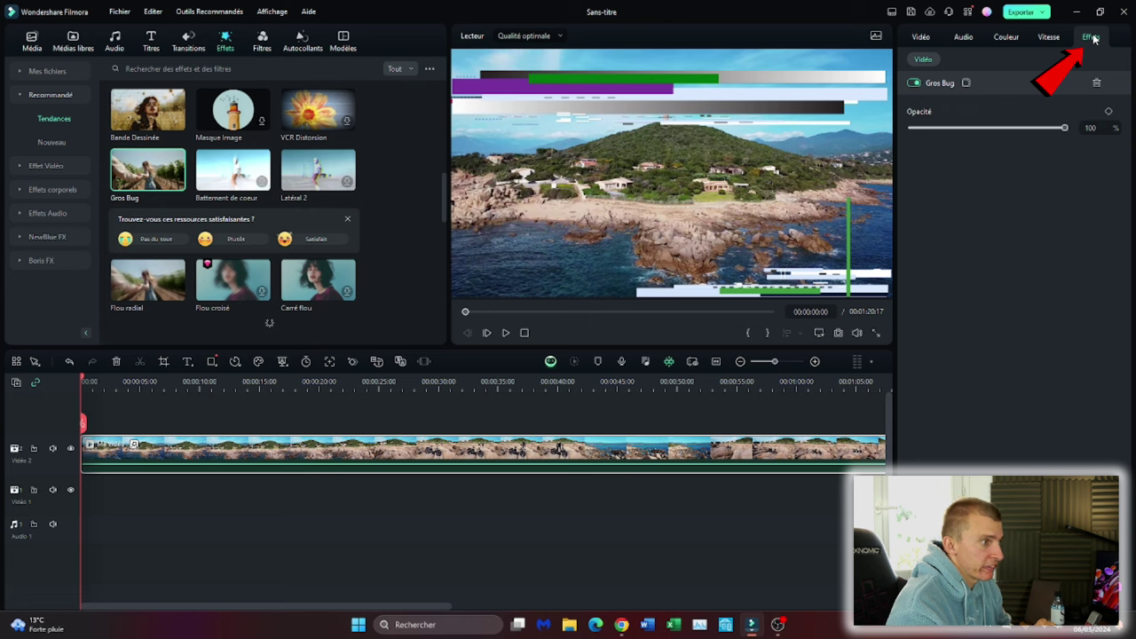
pyautogui.click(914, 82)
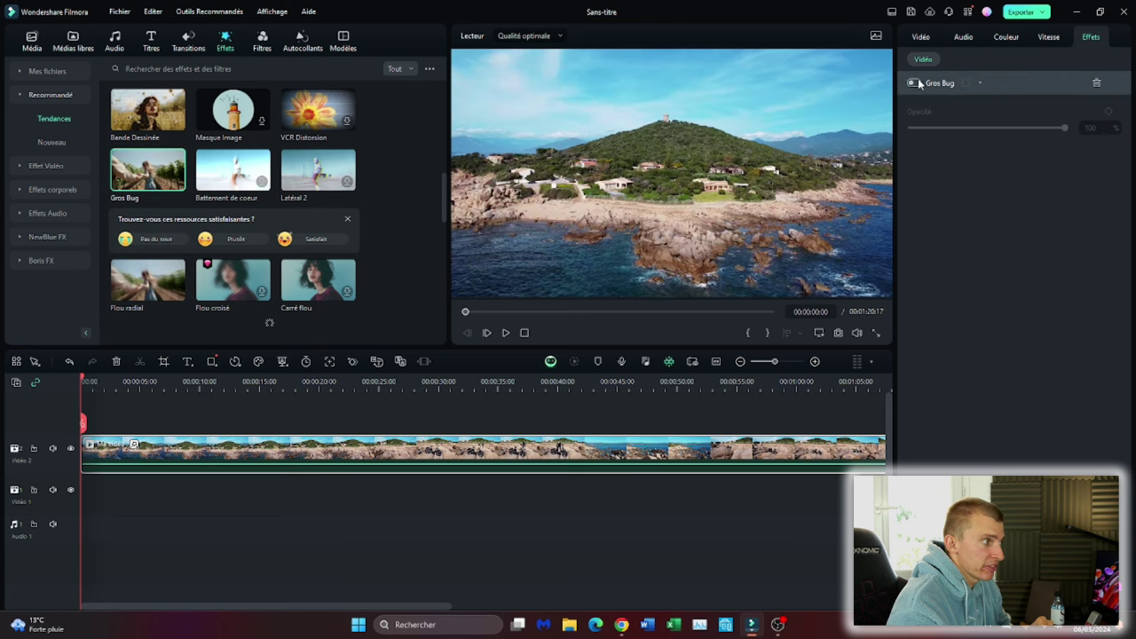
pyautogui.click(914, 83)
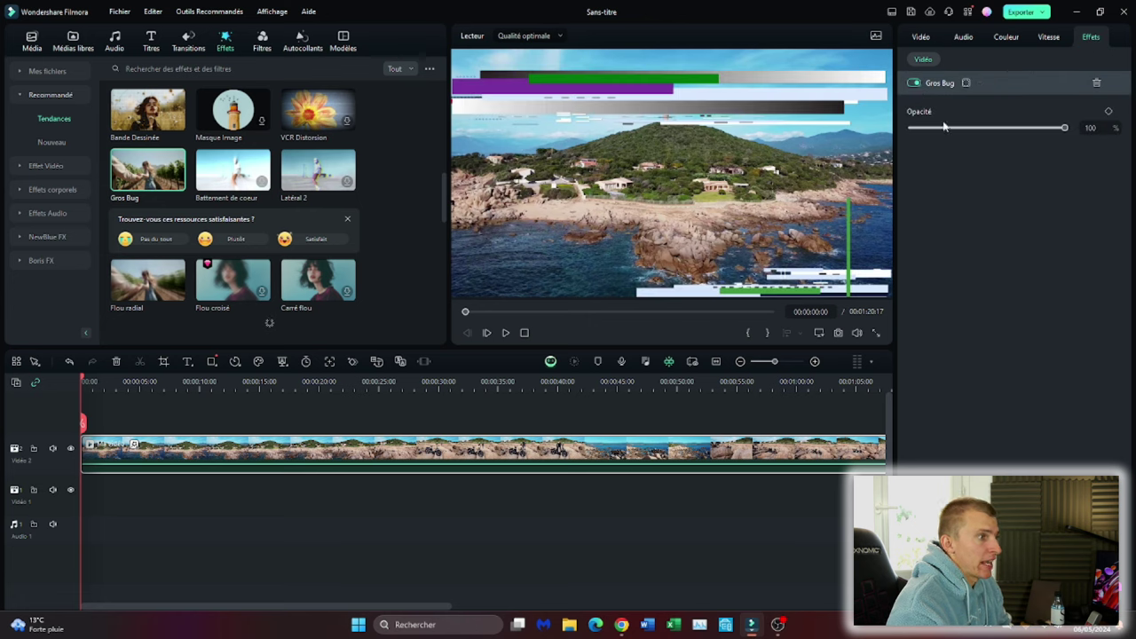
# Step: Set the Gros Bug effect's opacity to 42% and play the start of the clip to check it
pyautogui.moveTo(1064, 126); pyautogui.dragTo(960, 128)
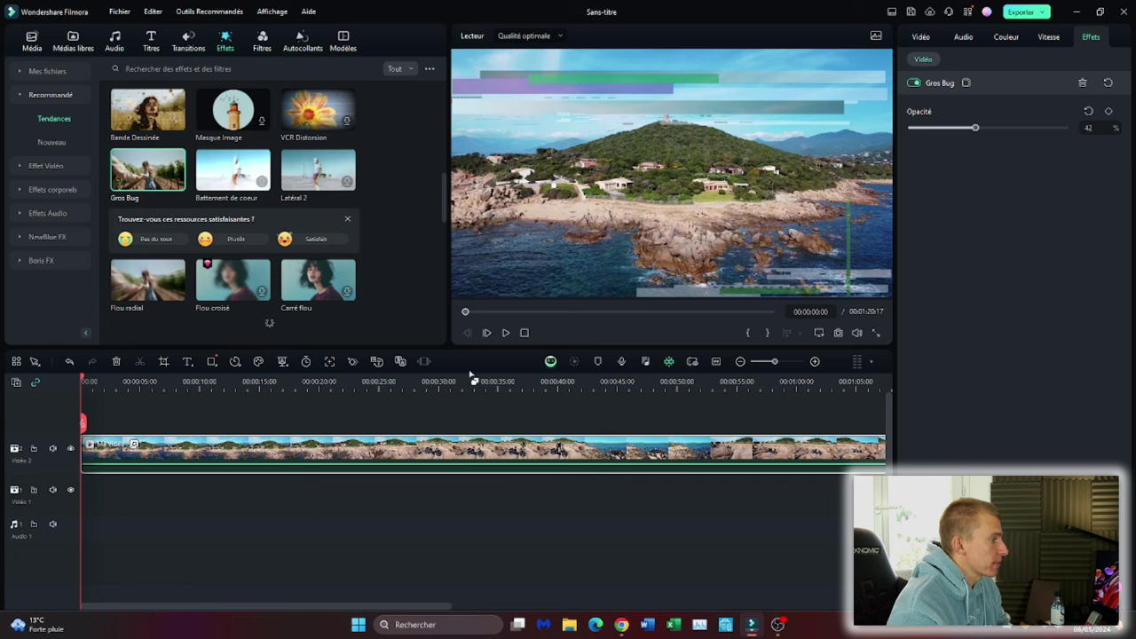
pyautogui.click(506, 334)
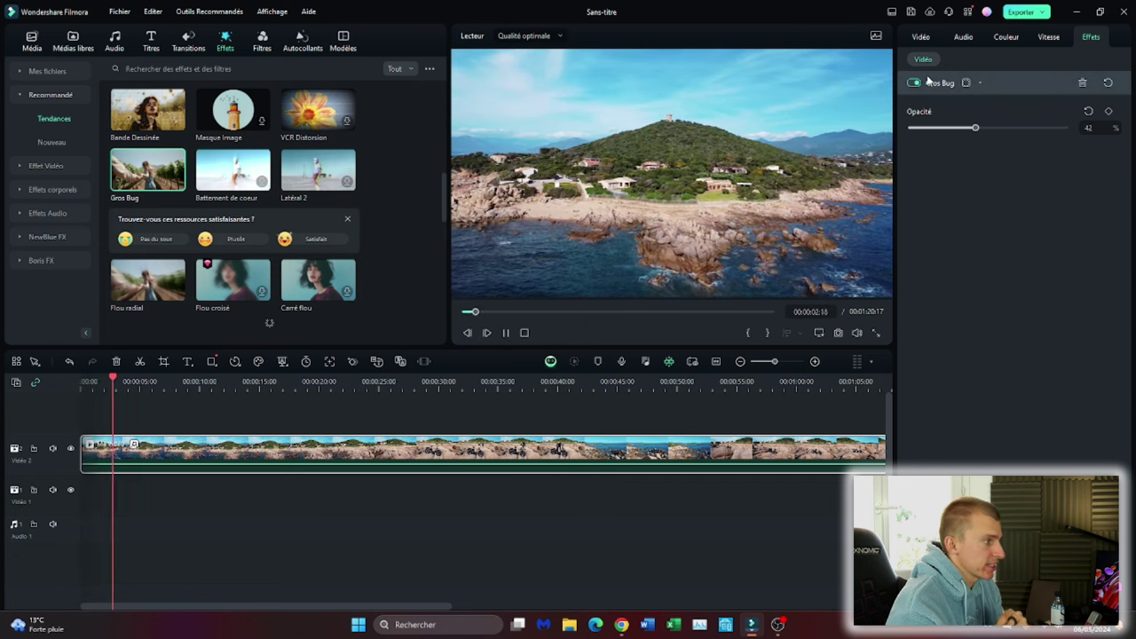
pyautogui.click(505, 333)
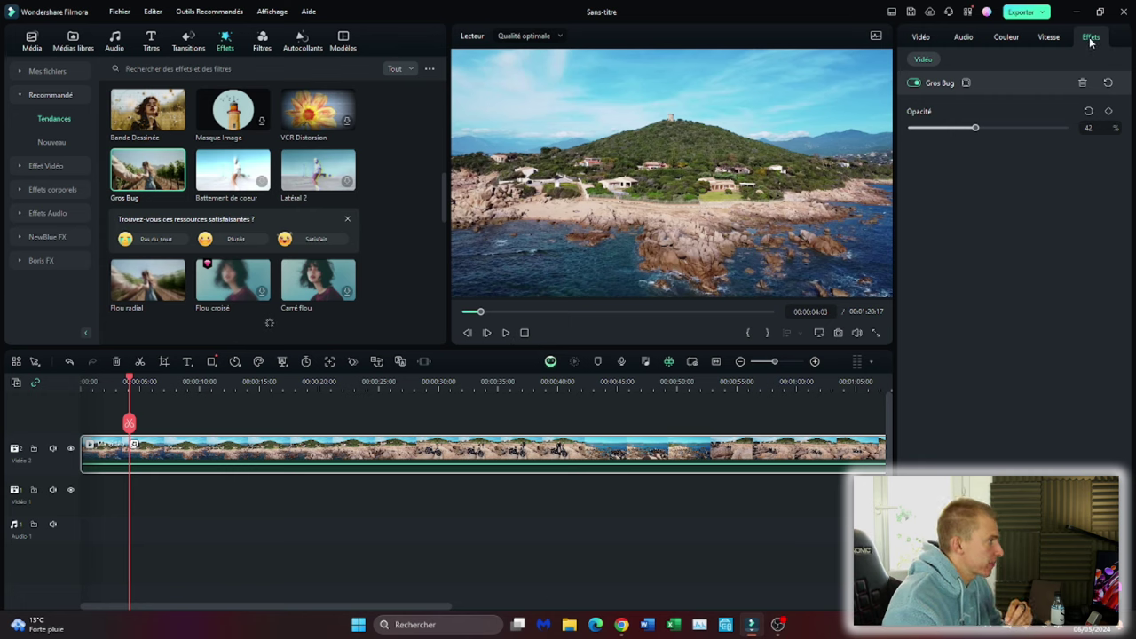
# Step: Add the Zoom avant fluide effect to the clip and set its Vitesse to 1,00
pyautogui.scroll(-3, 150, 142)
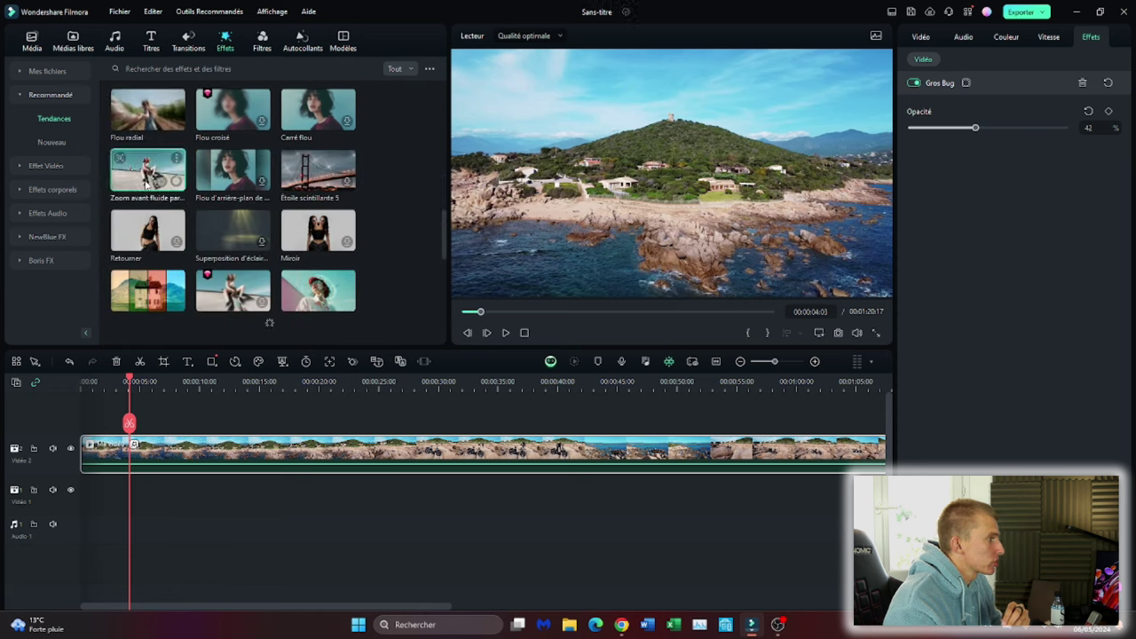
pyautogui.moveTo(147, 169); pyautogui.dragTo(146, 452)
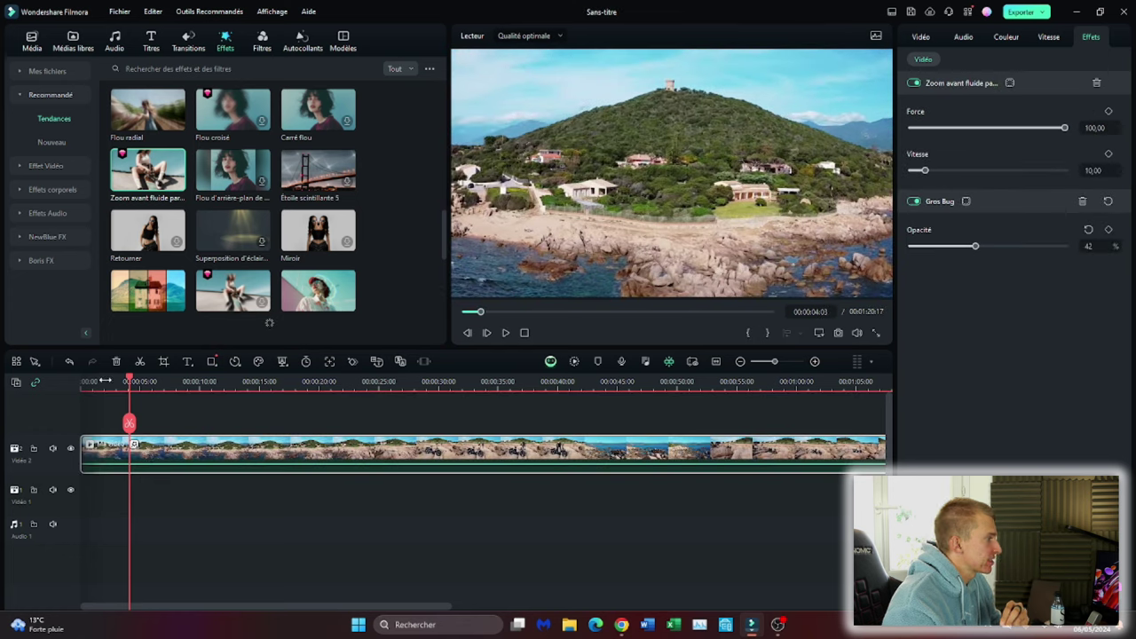
pyautogui.click(105, 381)
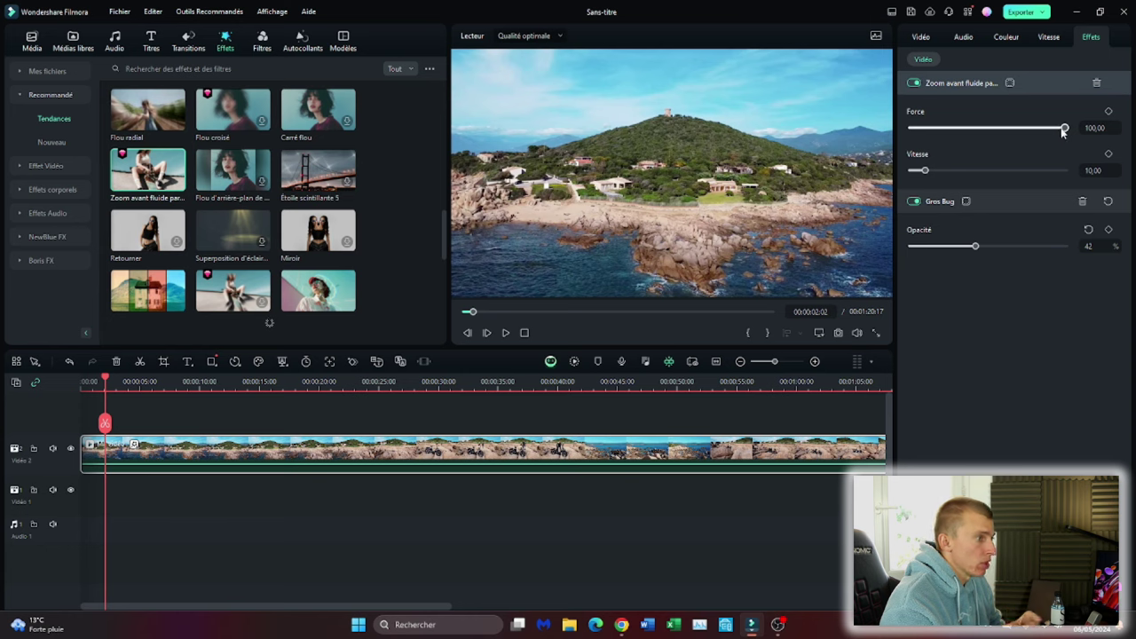
pyautogui.click(958, 171)
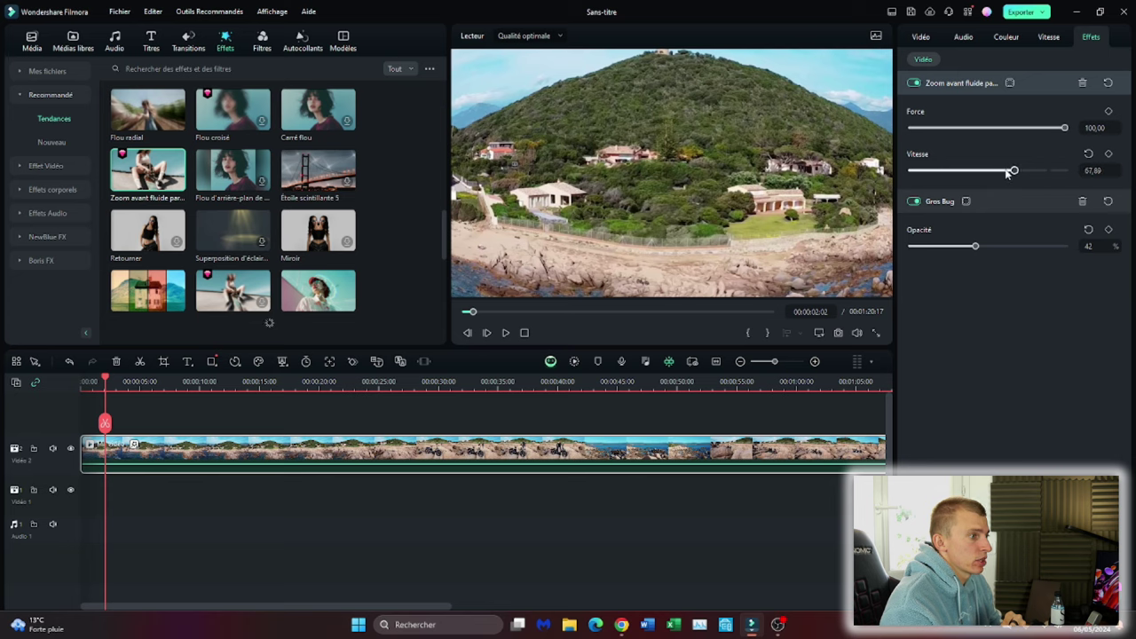
pyautogui.moveTo(1006, 173); pyautogui.dragTo(909, 174)
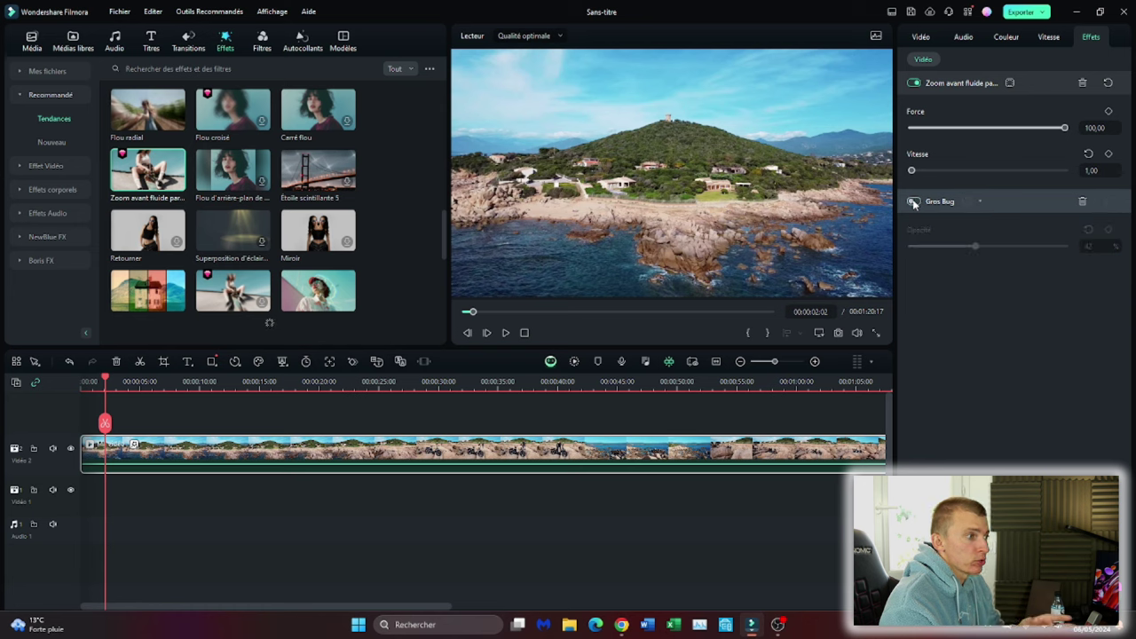
# Step: Compare the clip with the zoom effect off and on, and play it back with the effects enabled
pyautogui.click(913, 83)
pyautogui.click(913, 83)
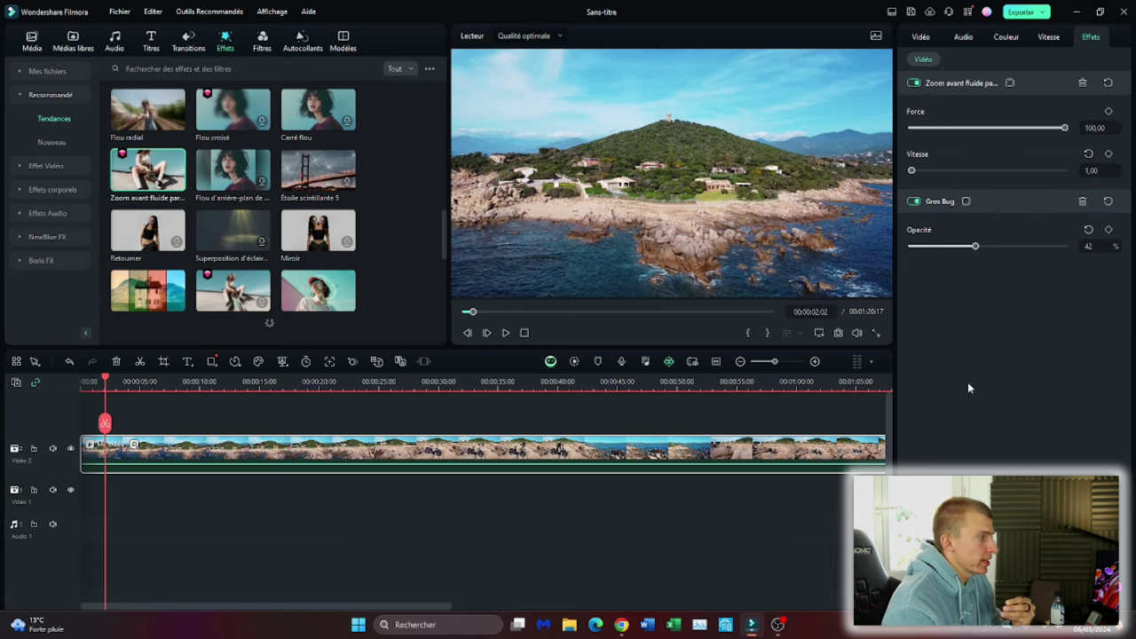
pyautogui.click(505, 333)
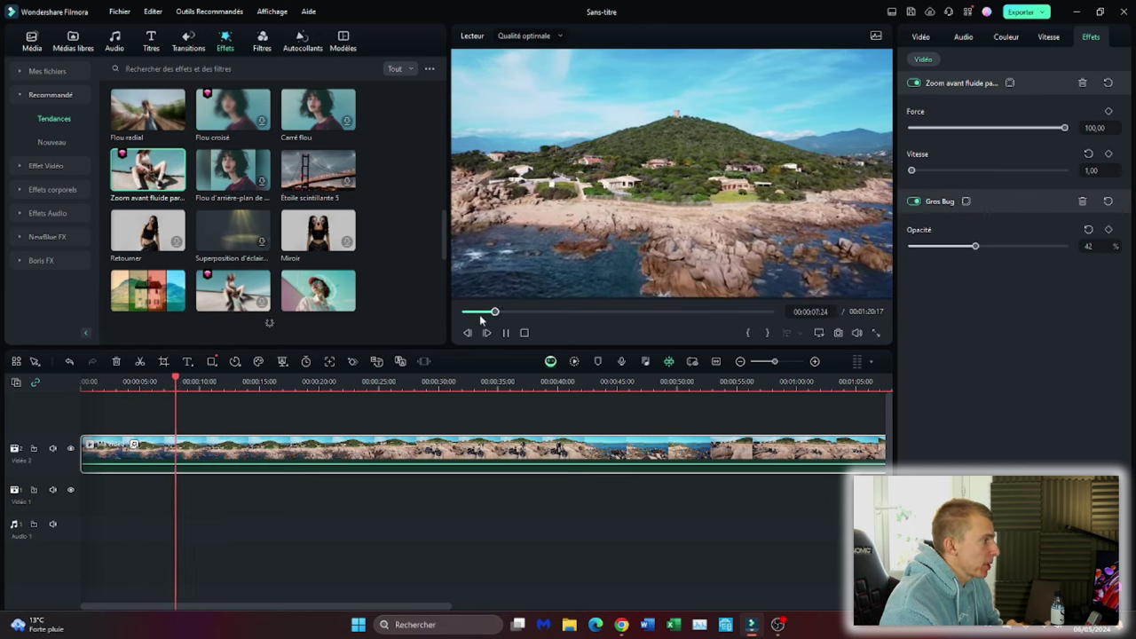
pyautogui.click(505, 333)
# Step: Add the Quatre Saisons effect to the clip and set its opacity to 83%
pyautogui.scroll(-2, 147, 204)
pyautogui.click(142, 207)
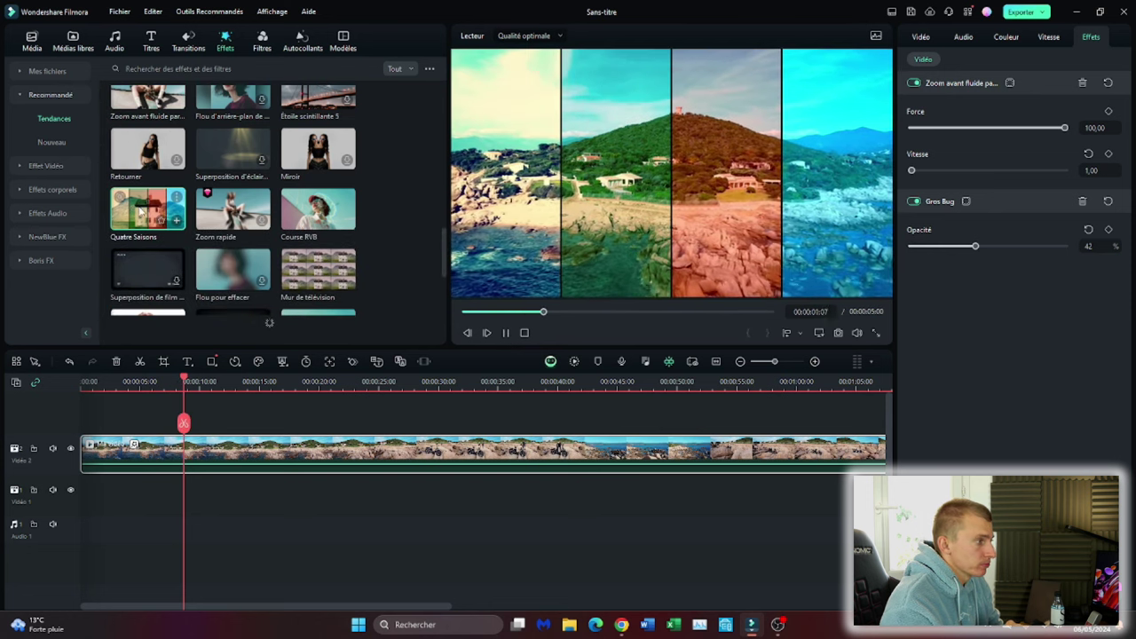
pyautogui.moveTo(140, 211); pyautogui.dragTo(208, 450)
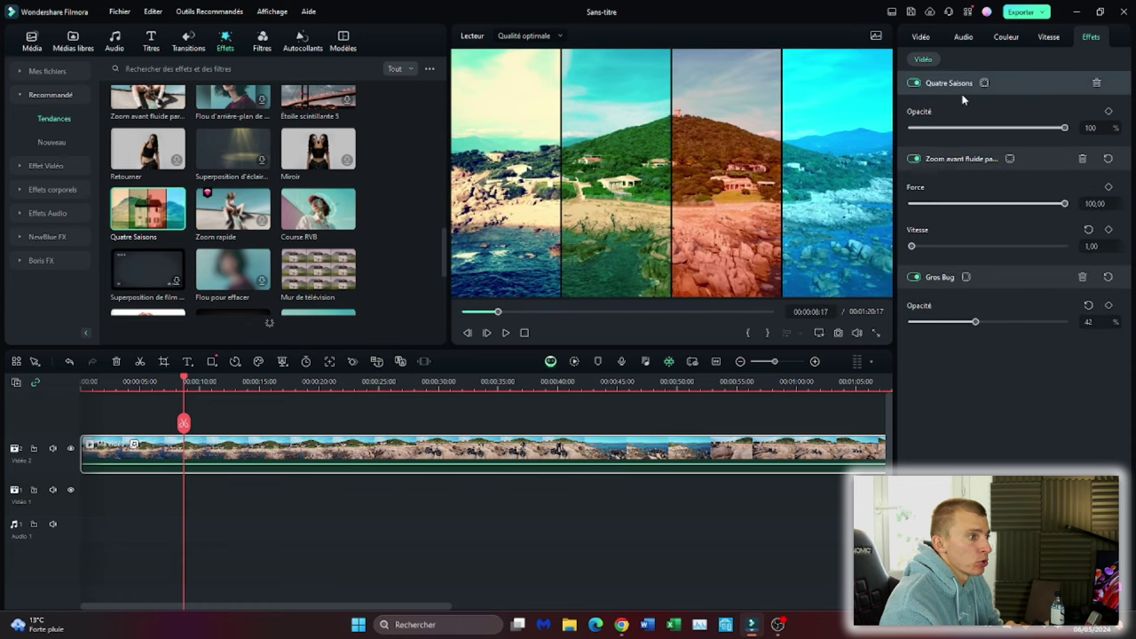
pyautogui.moveTo(1063, 128); pyautogui.dragTo(934, 136)
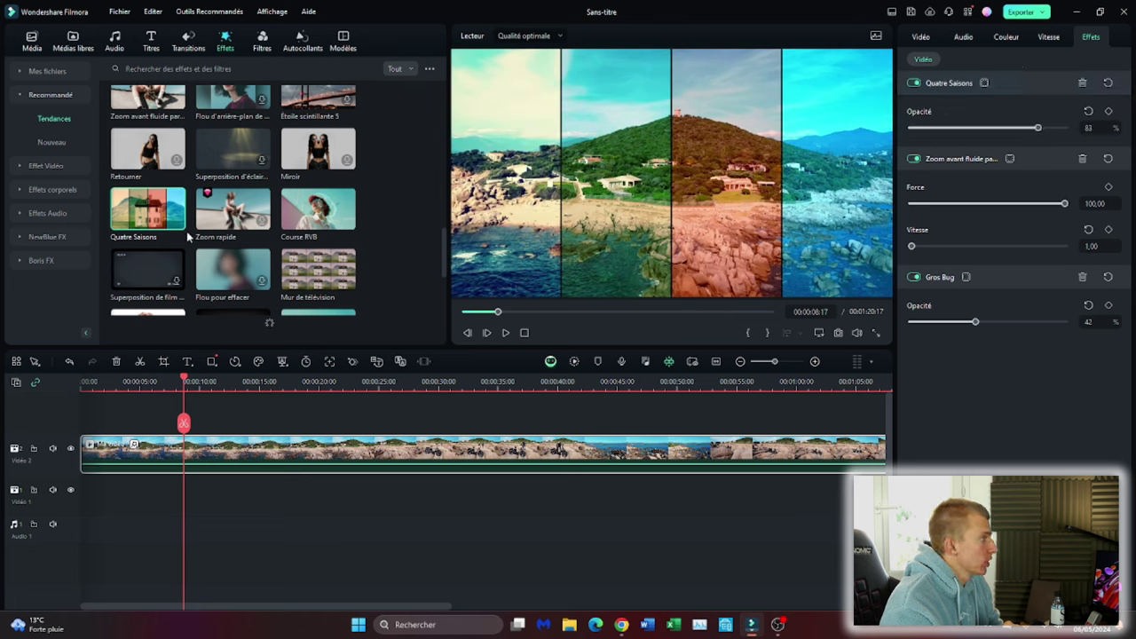
# Step: Preview the Retourner, Course RVB and Recadrer effects from the trending collection
pyautogui.click(142, 145)
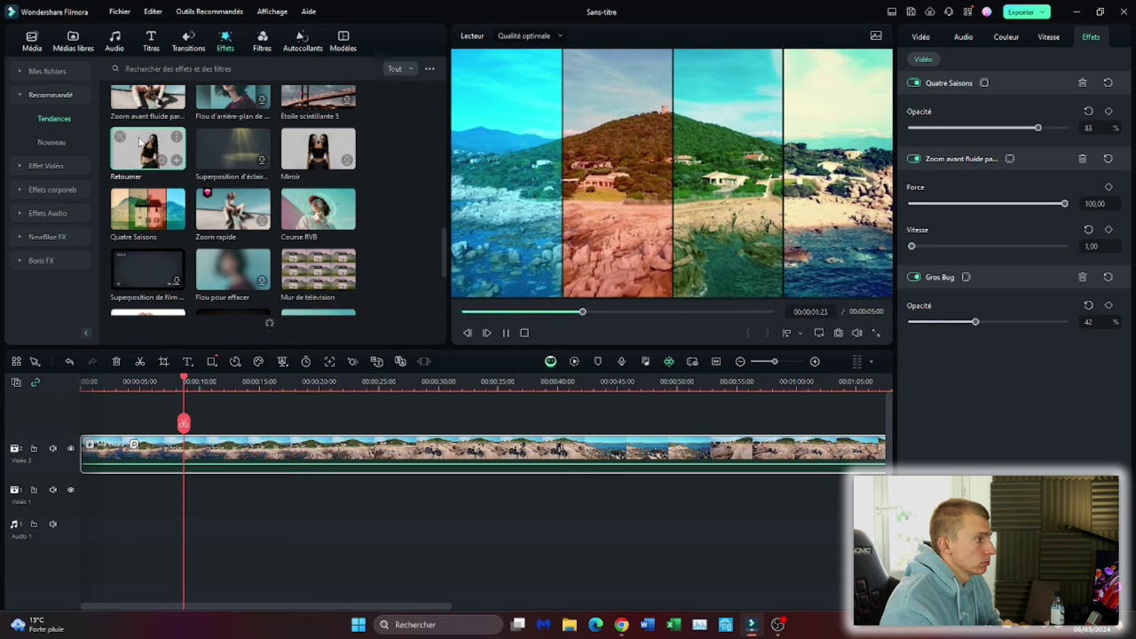
pyautogui.scroll(-1, 232, 193)
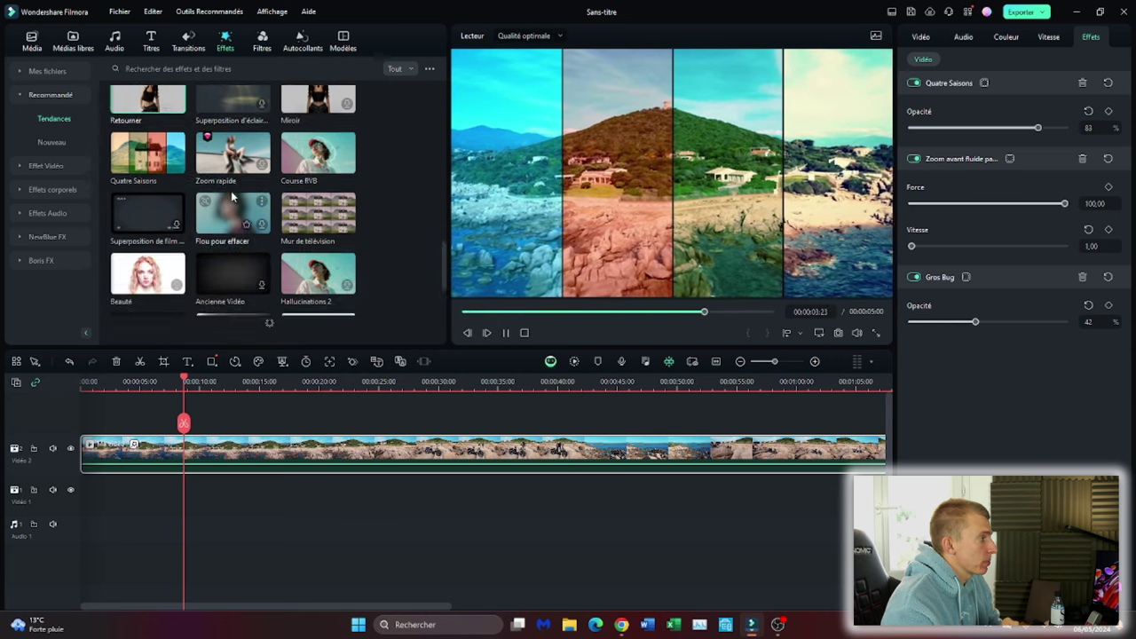
pyautogui.click(312, 127)
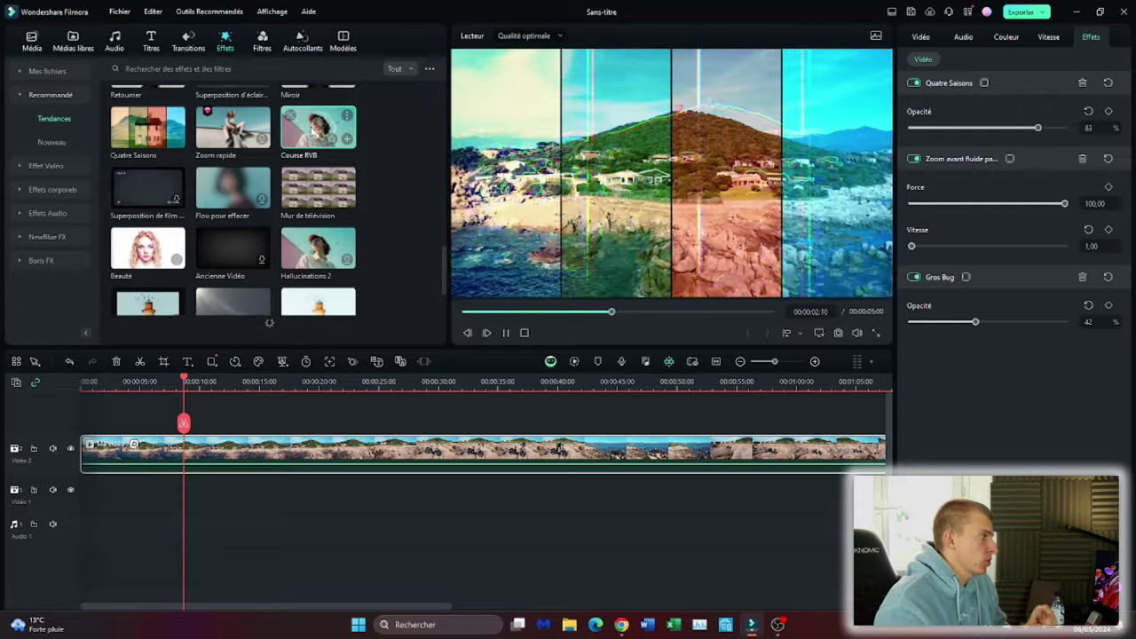
pyautogui.scroll(-2, 302, 168)
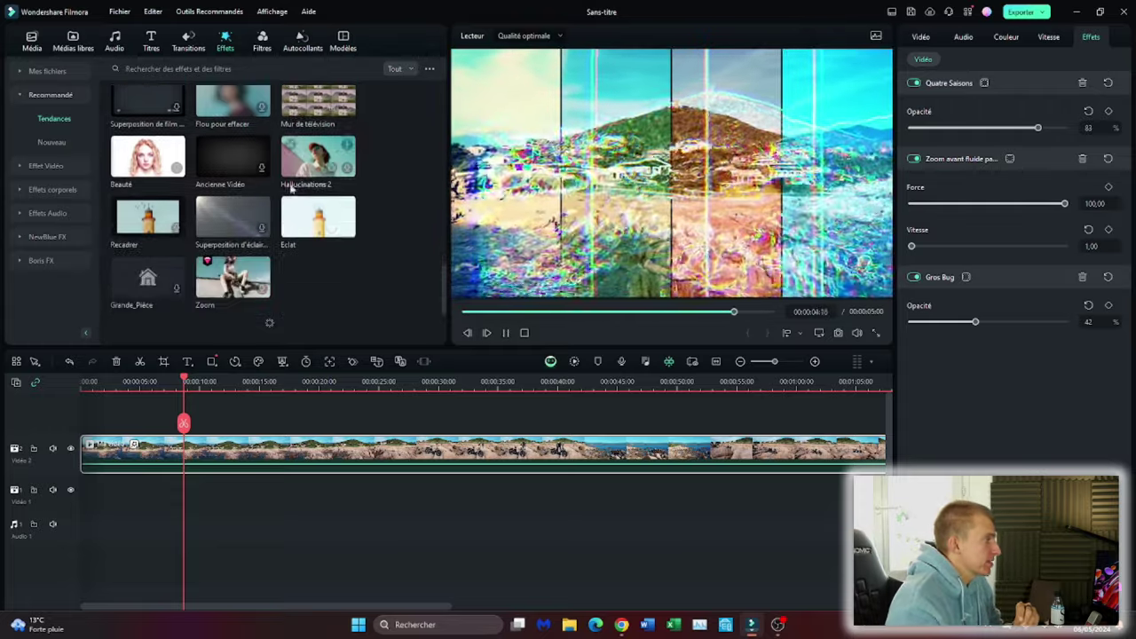
pyautogui.click(123, 217)
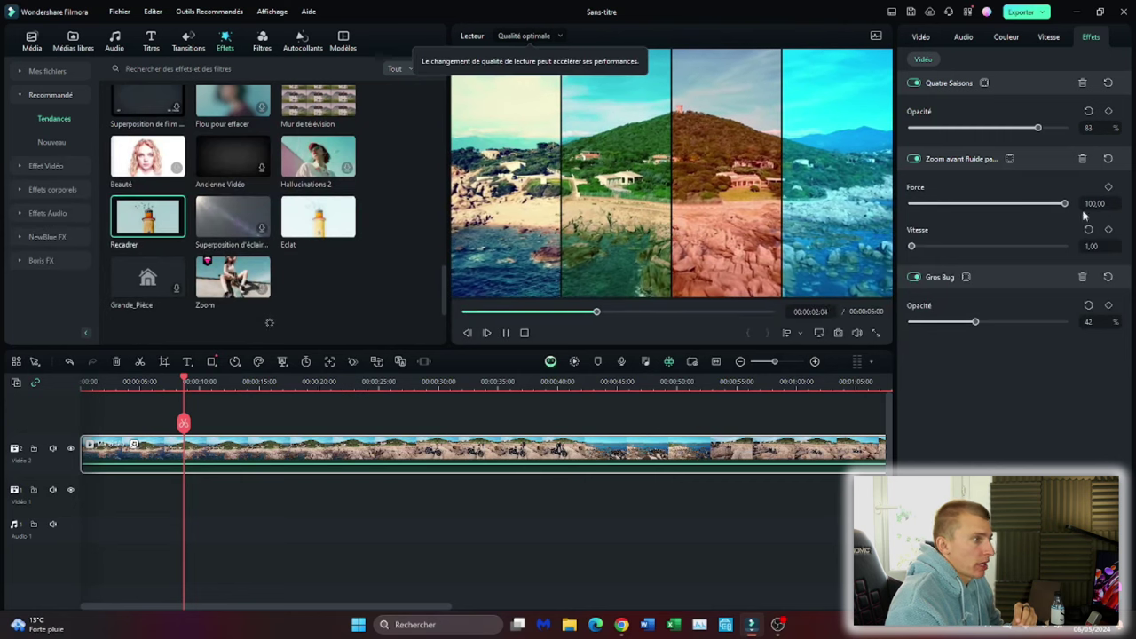
# Step: Disable the Gros Bug effect, and add the VCR Distorsion effect to the clip at 27% opacity
pyautogui.click(914, 277)
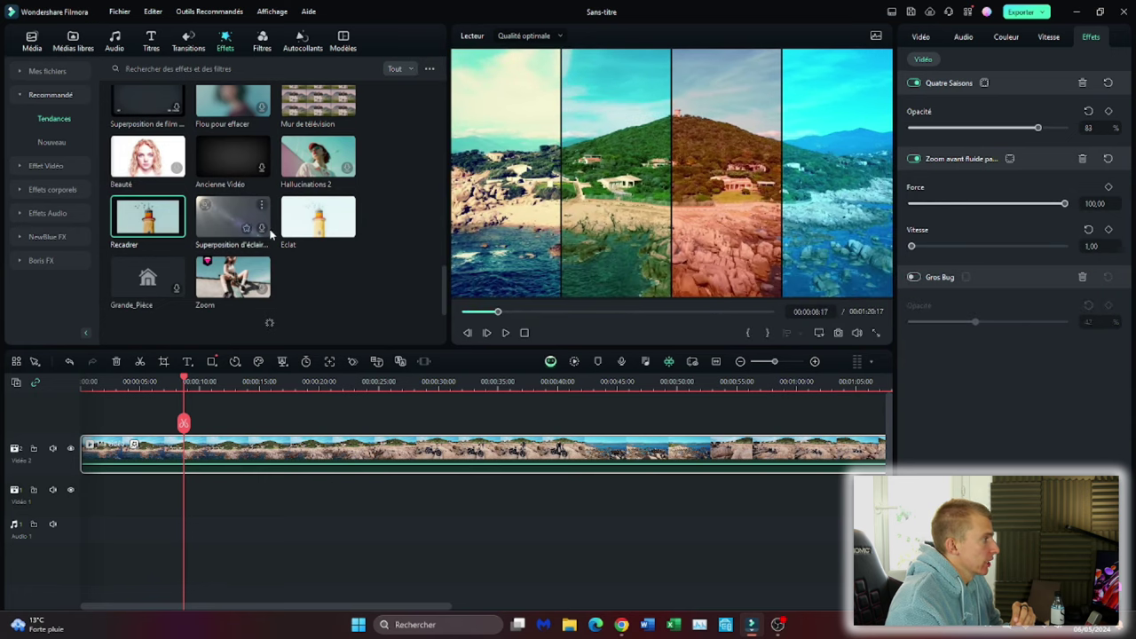
pyautogui.scroll(-5, 293, 200)
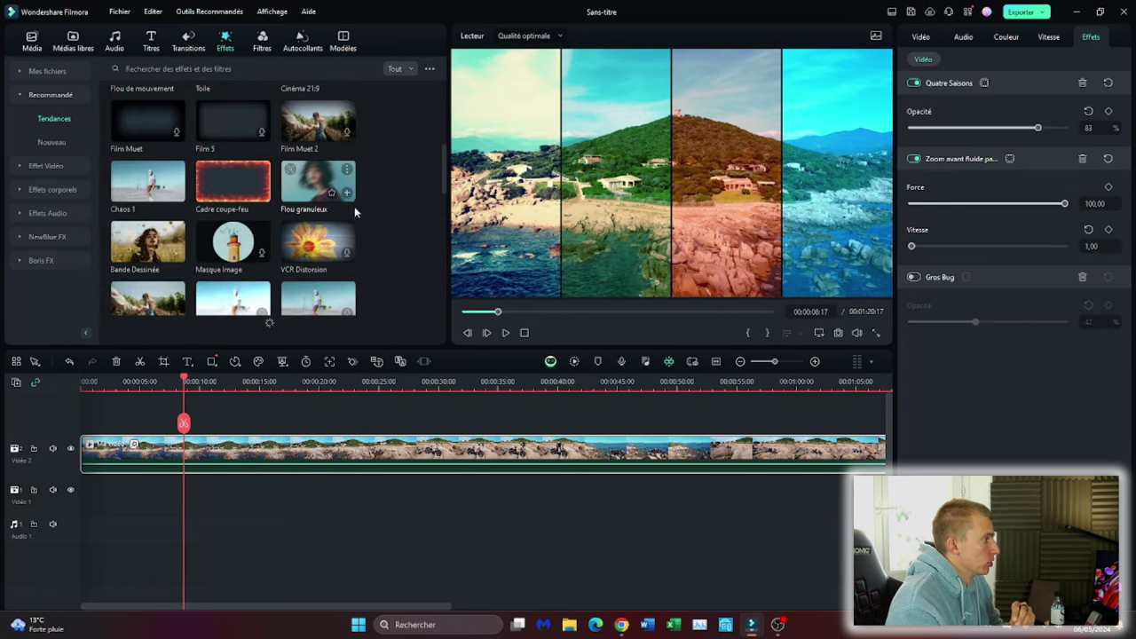
pyautogui.click(332, 254)
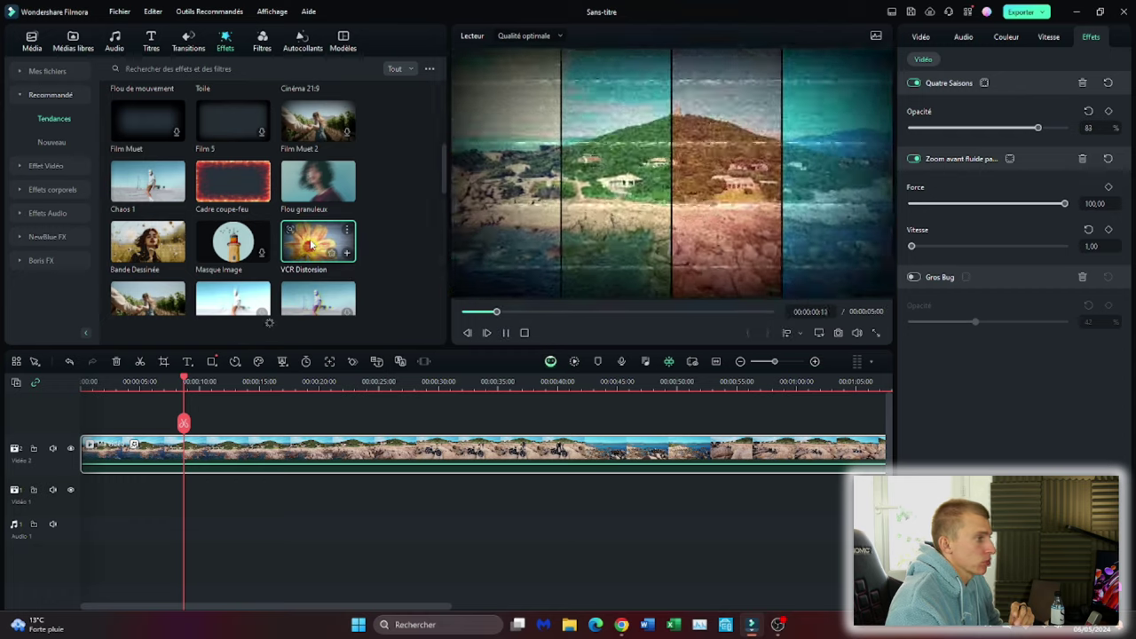
pyautogui.moveTo(313, 236); pyautogui.dragTo(182, 448)
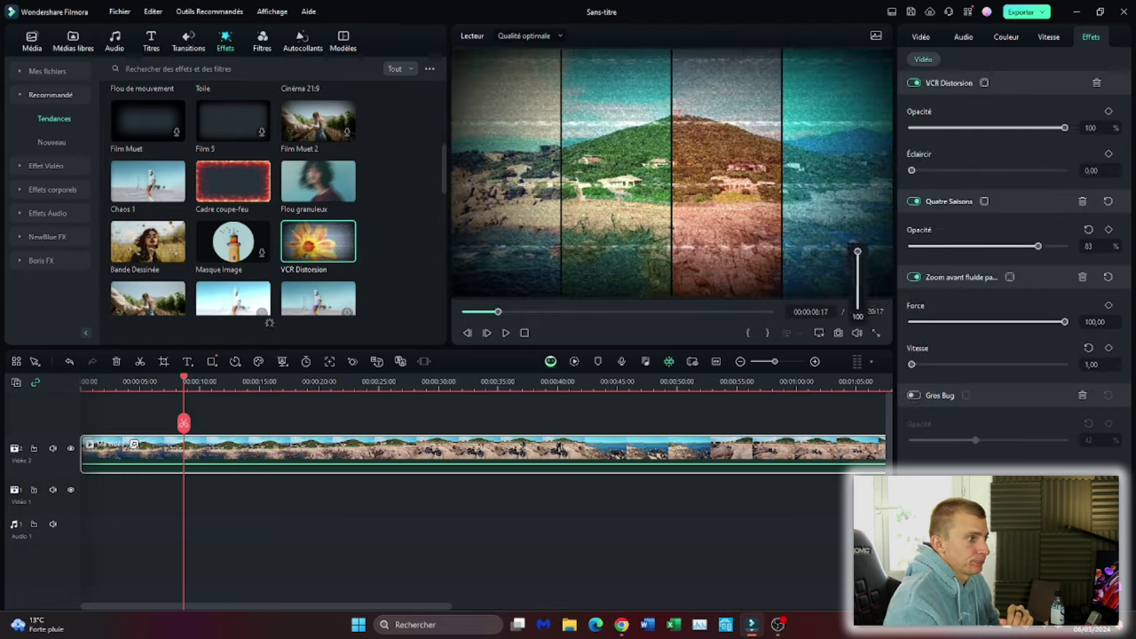
pyautogui.moveTo(1005, 130); pyautogui.dragTo(954, 133)
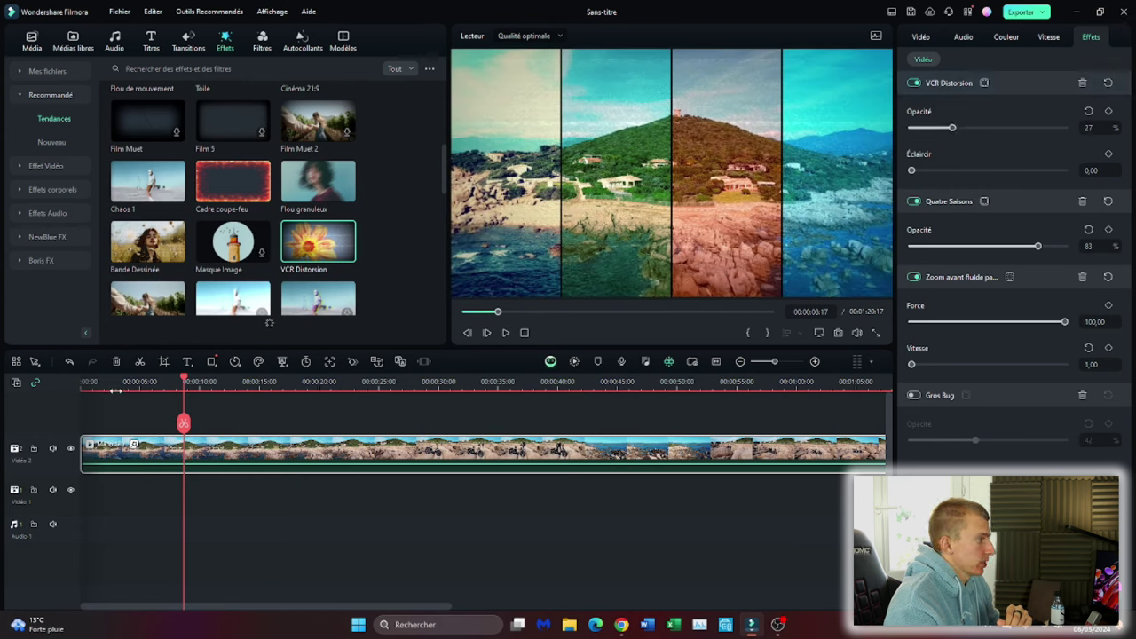
pyautogui.click(505, 334)
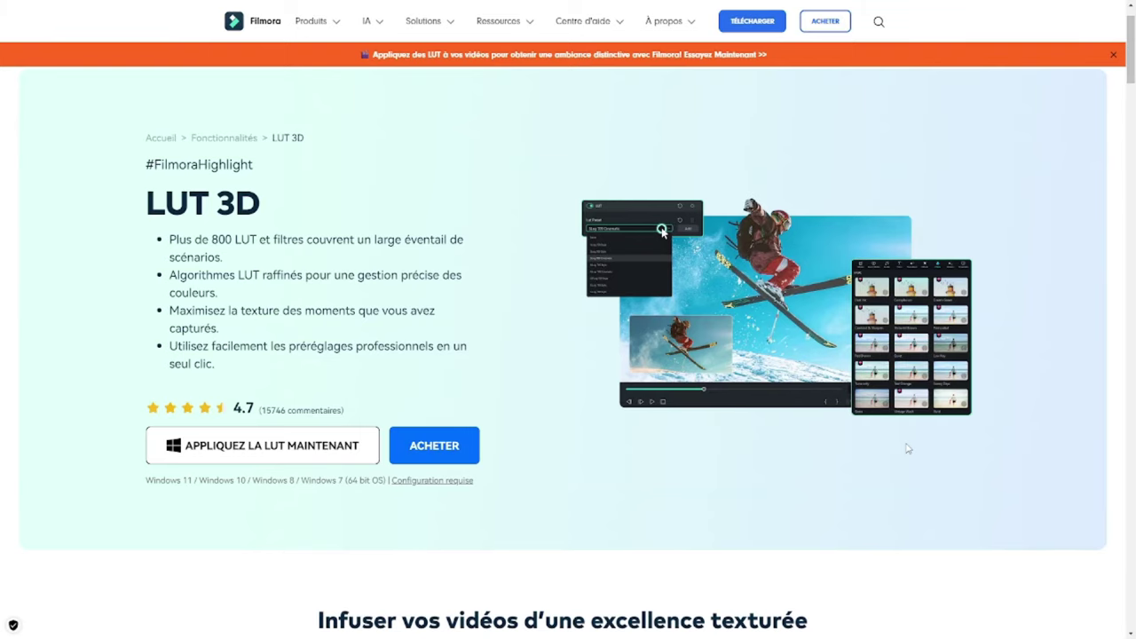
# Step: Read through the LUT 3D feature page on the Filmora website down to the instructions for adding a LUT
pyautogui.scroll(-3, 900, 449)
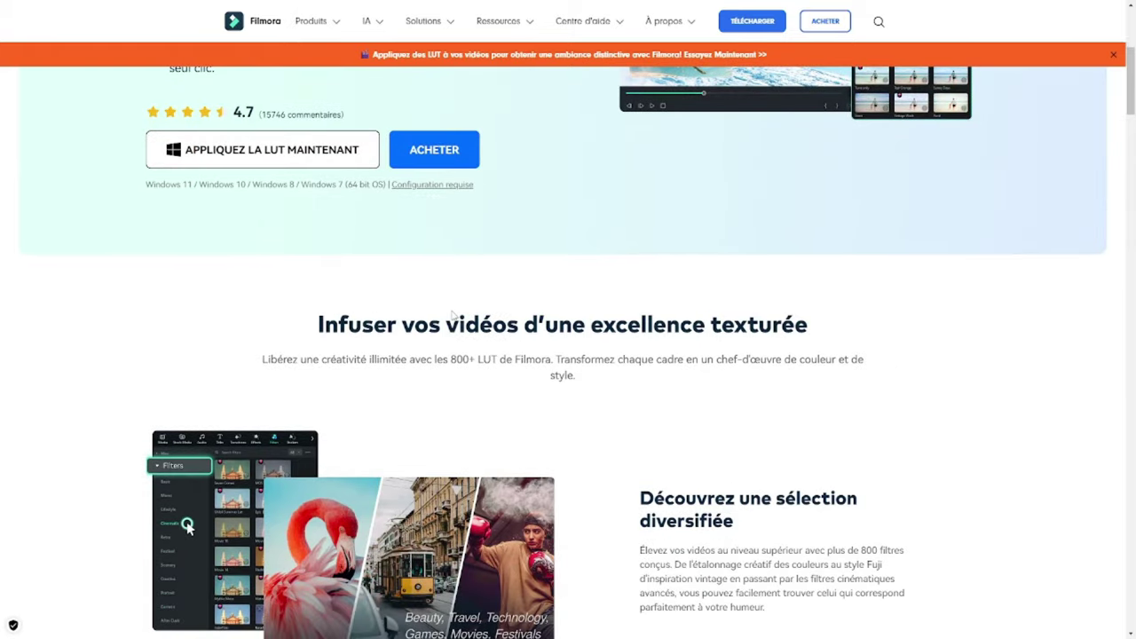
pyautogui.tripleClick(453, 315)
pyautogui.click(1027, 367)
pyautogui.scroll(-3, 1022, 365)
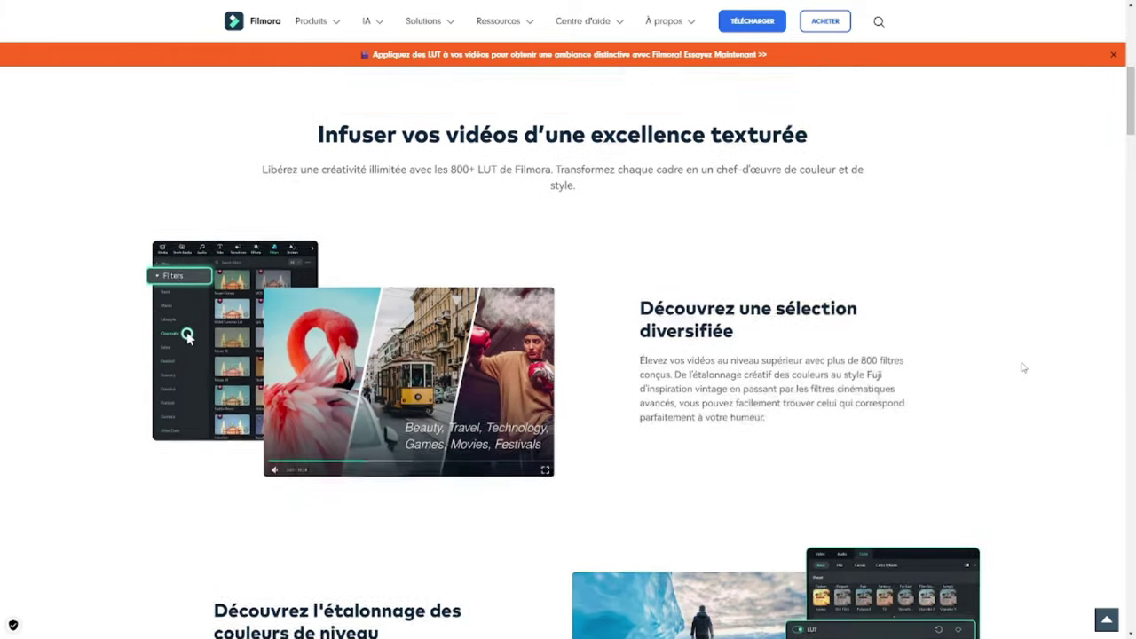
pyautogui.scroll(-3, 1023, 367)
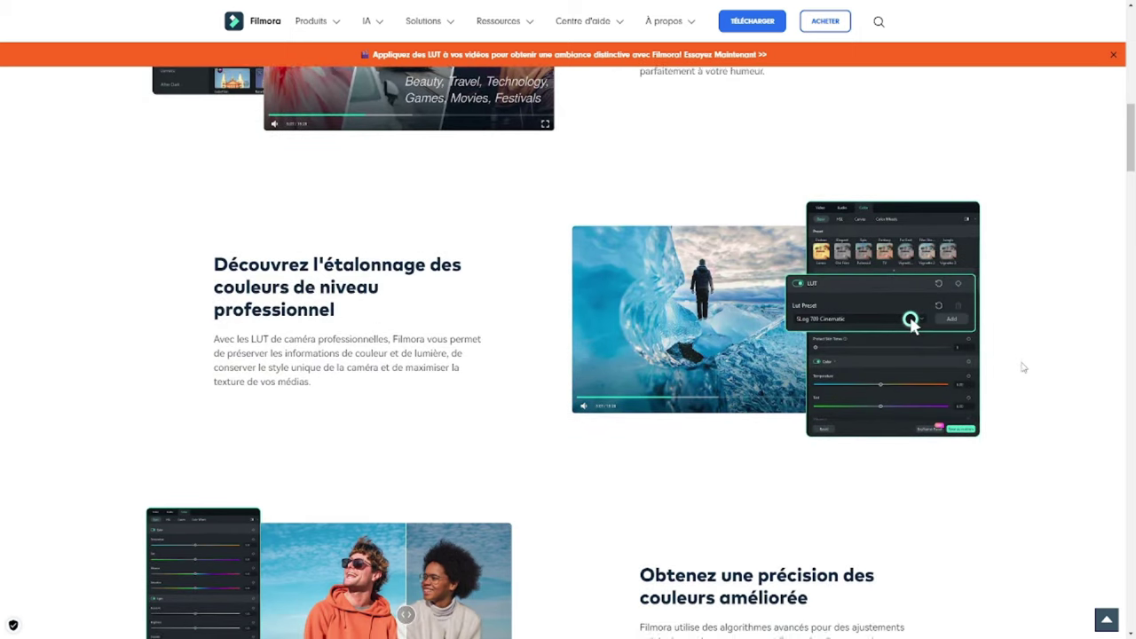
pyautogui.scroll(-3, 1022, 367)
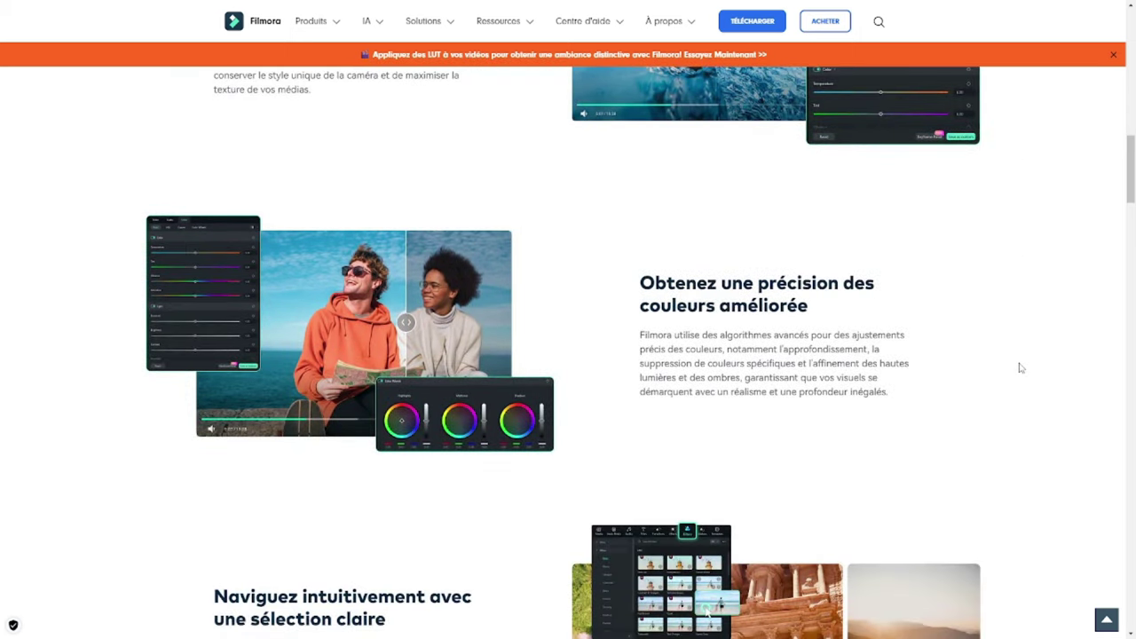
pyautogui.scroll(-3, 1021, 366)
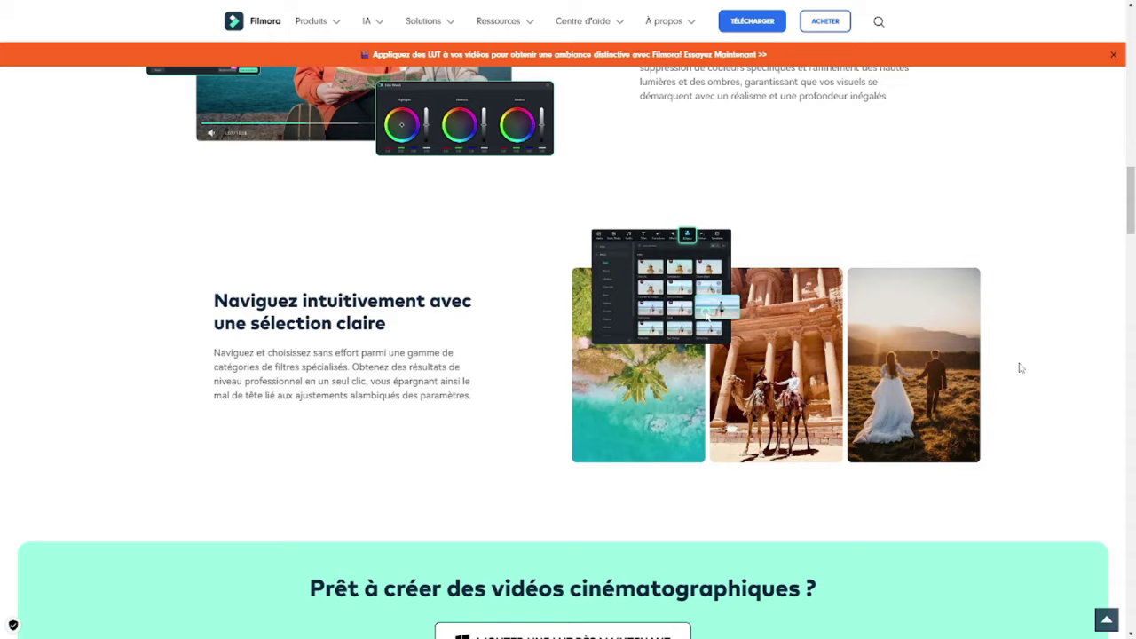
pyautogui.scroll(-3, 1020, 368)
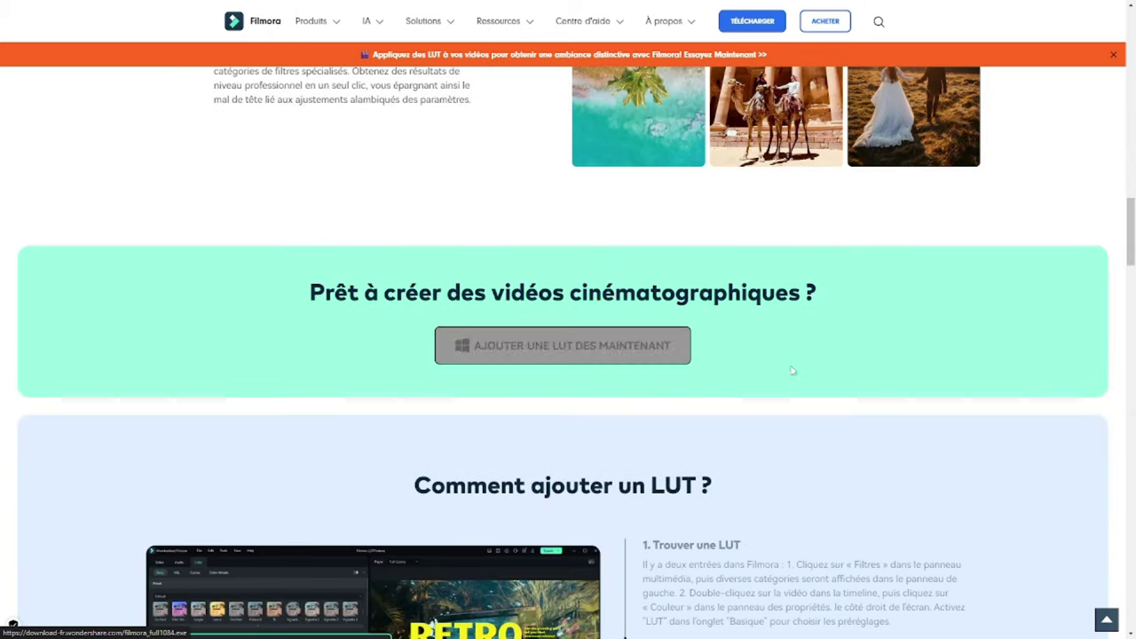
pyautogui.scroll(-3, 807, 390)
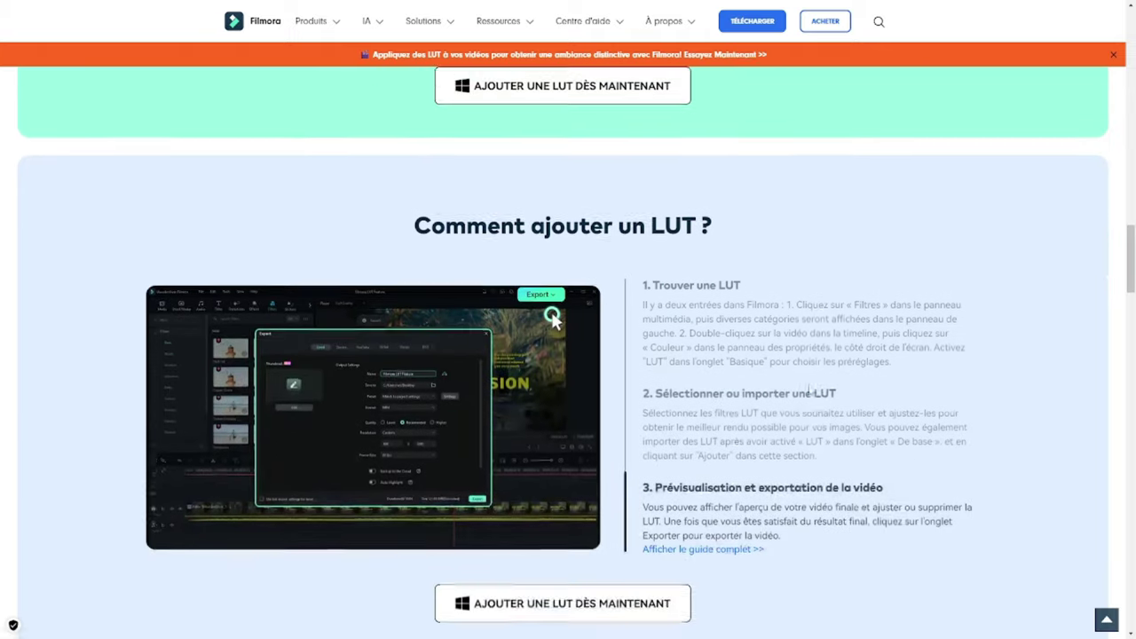